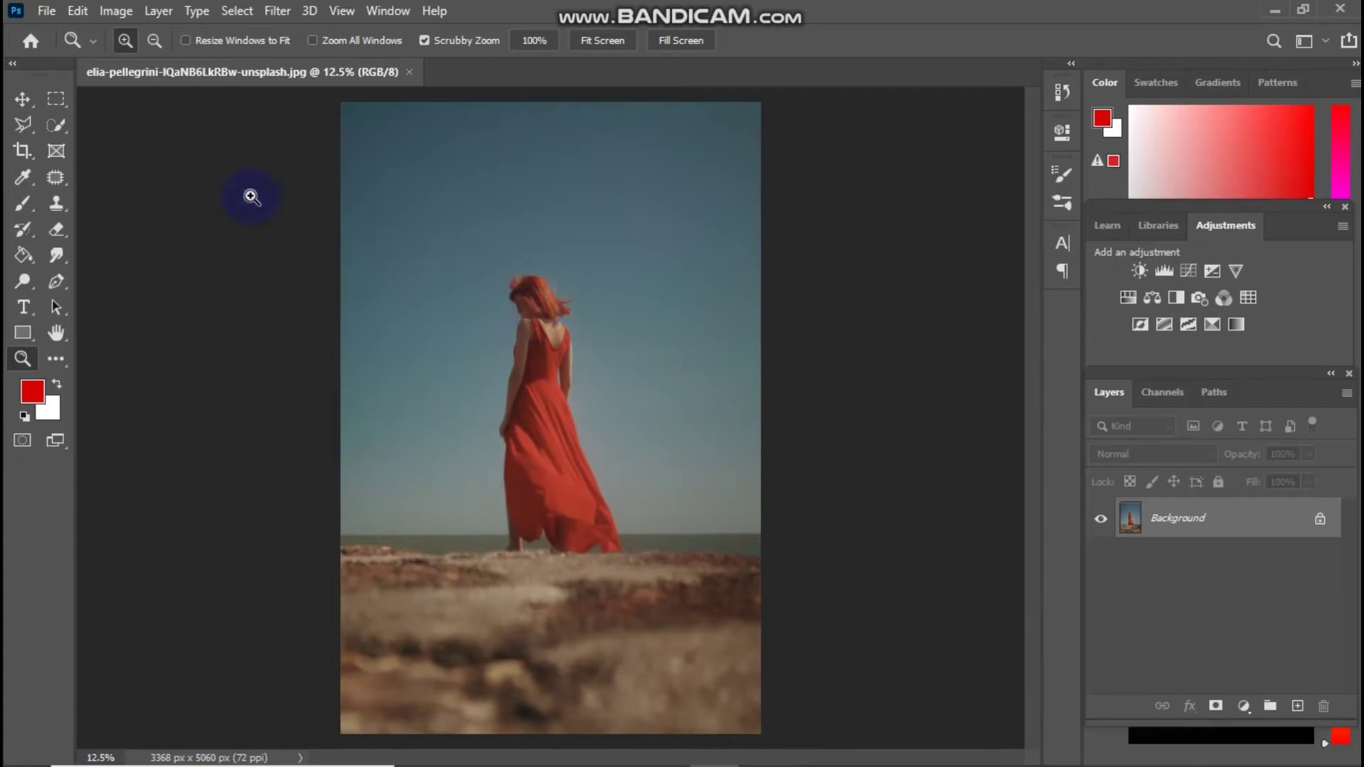
# Open the Select and Mask workspace for the photo using the Quick Selection tool
pyautogui.click(57, 132)
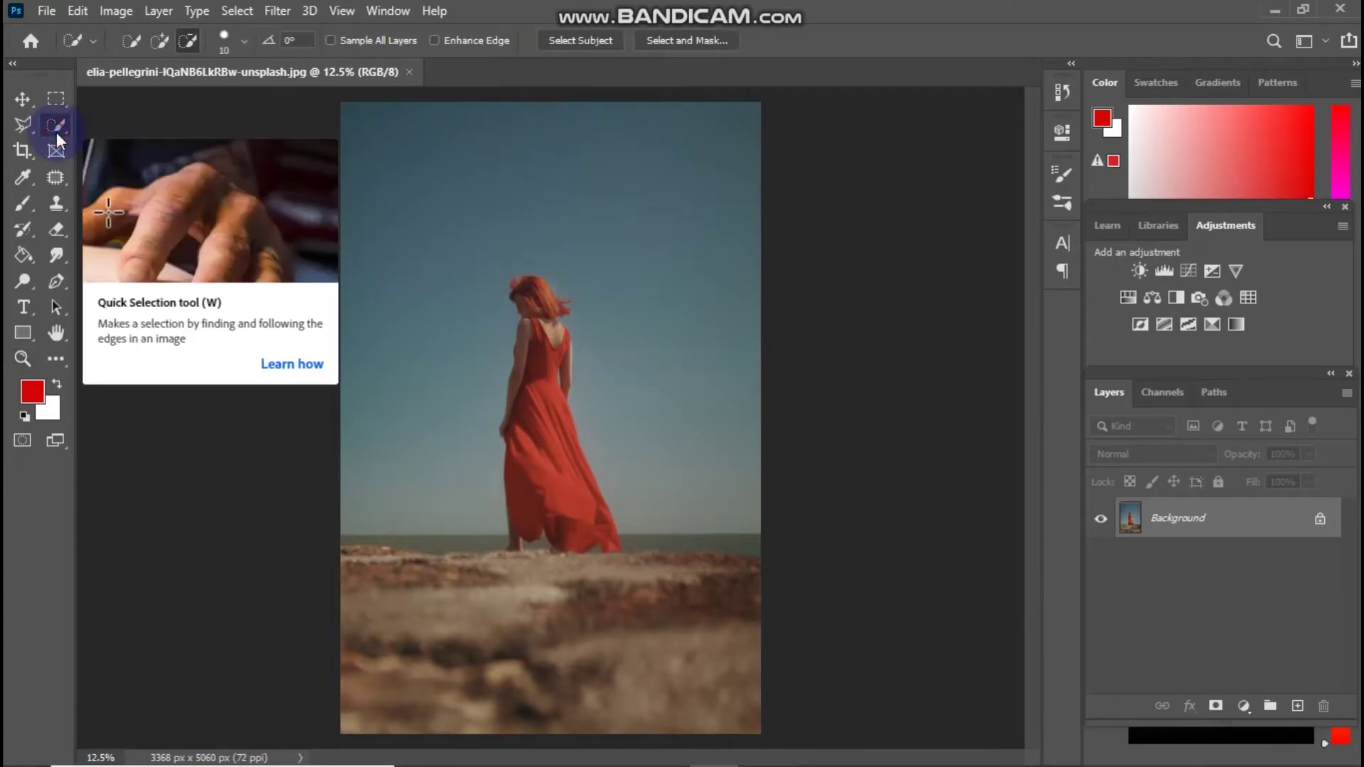
pyautogui.press('F1')
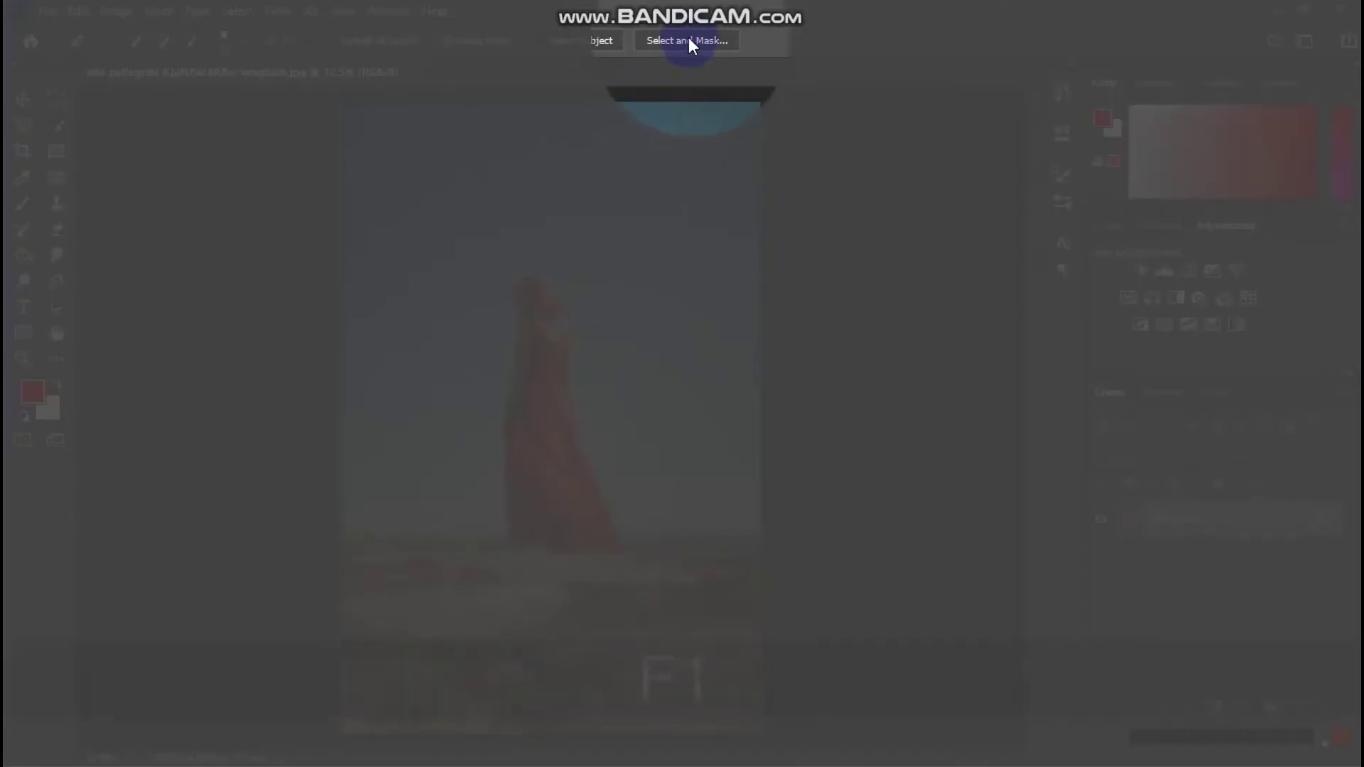
pyautogui.click(679, 41)
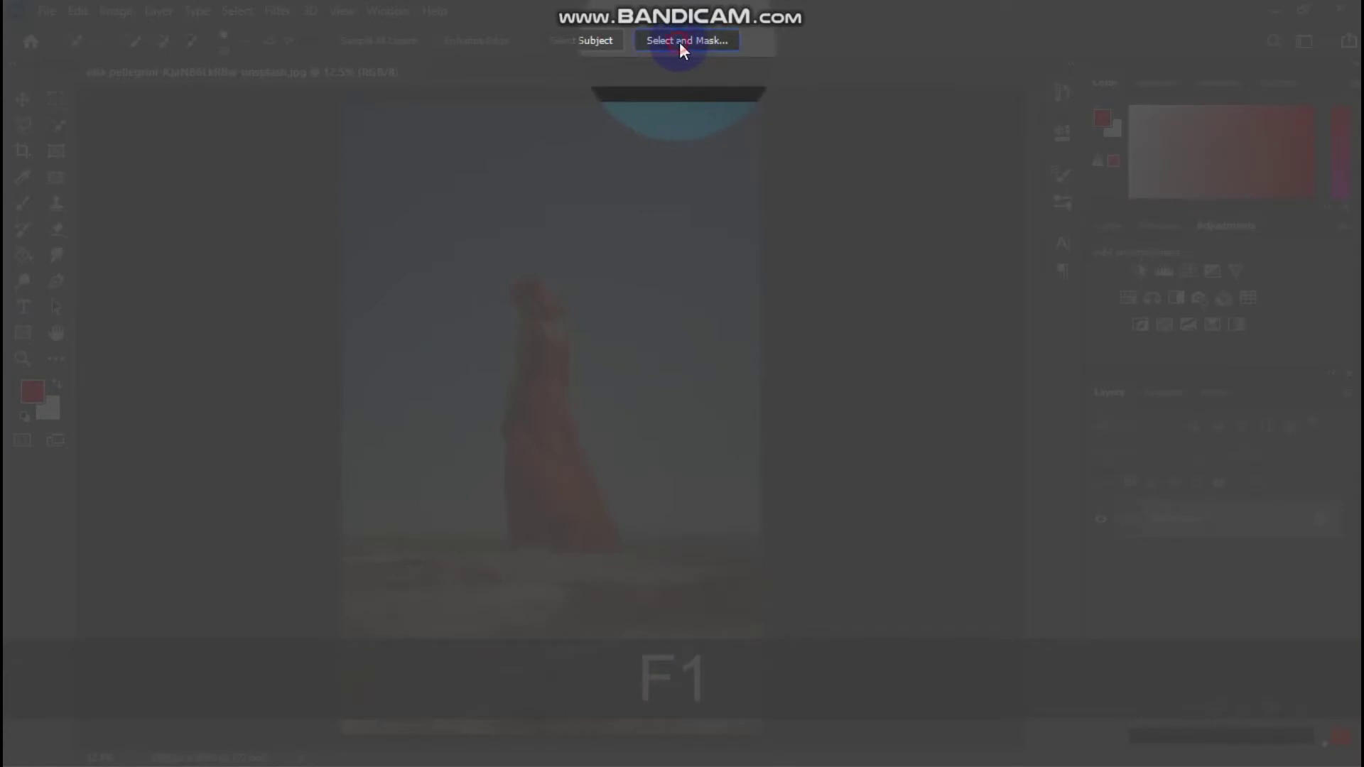
pyautogui.press('F1')
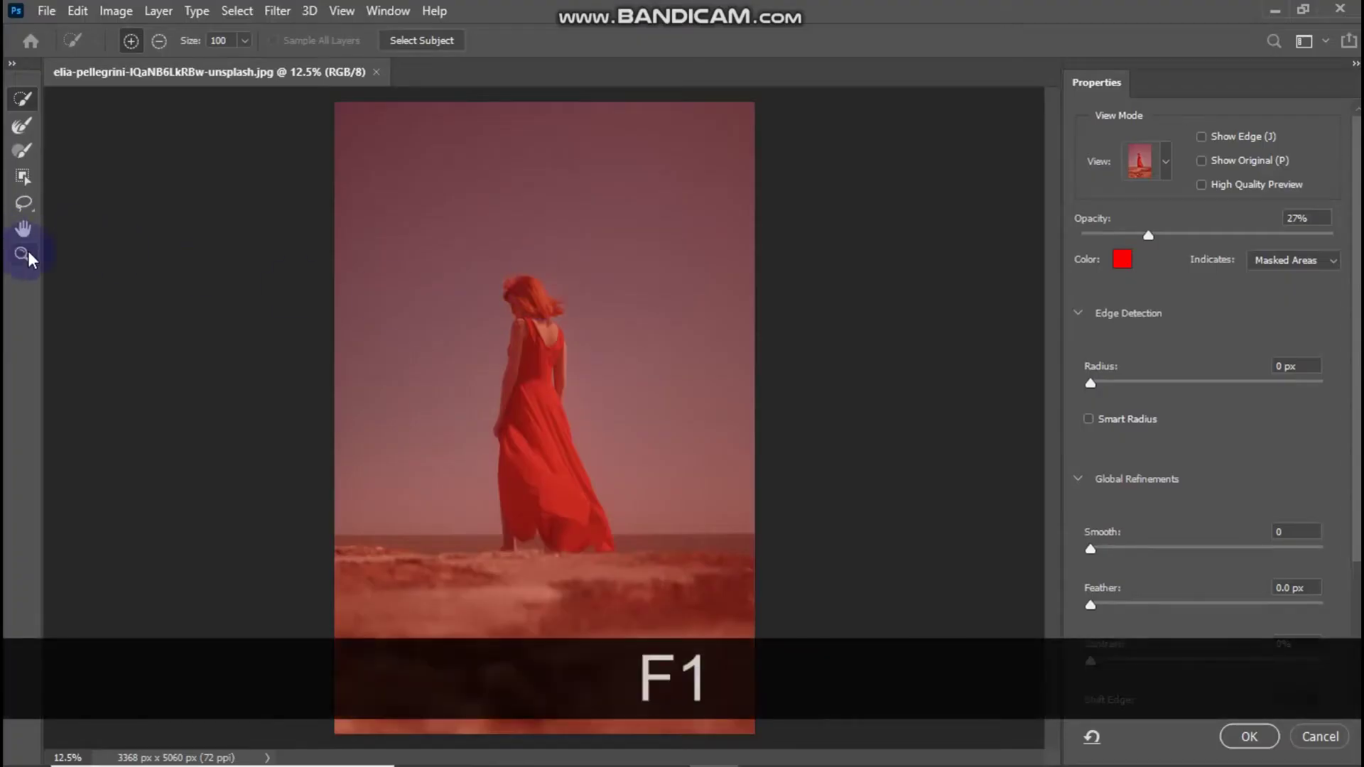
# Select the woman's hair, arm and upper dress with the Quick Selection tool
pyautogui.click(27, 257)
pyautogui.moveTo(518, 298); pyautogui.dragTo(247, 231)
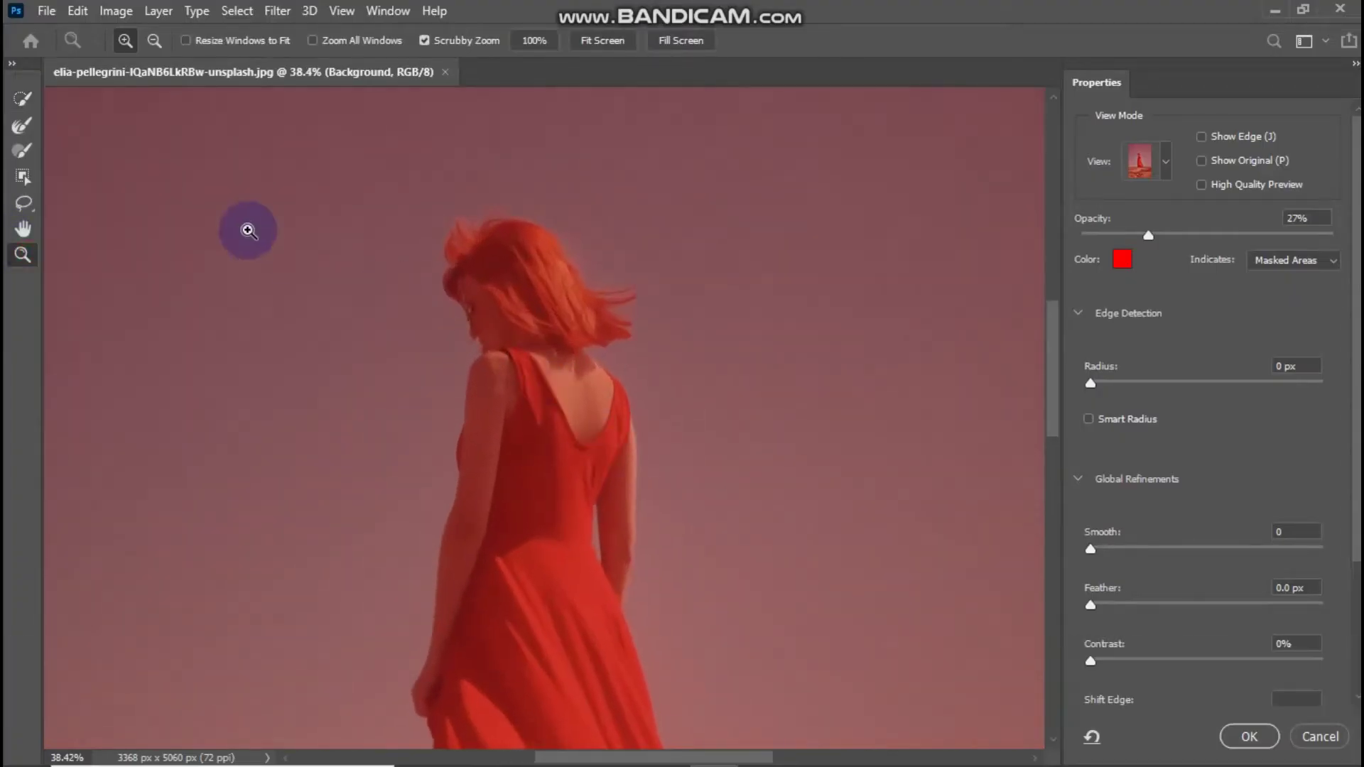
pyautogui.click(22, 101)
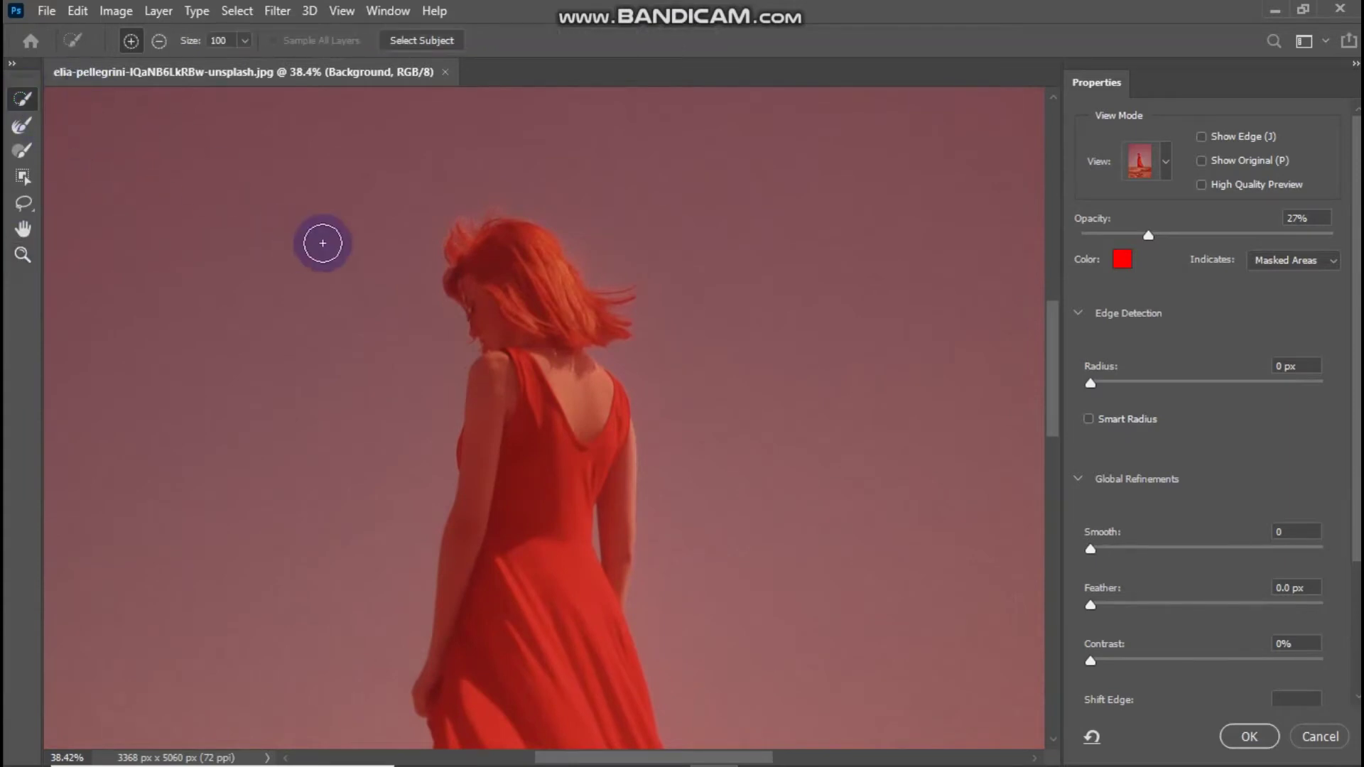
pyautogui.moveTo(508, 250)
pyautogui.mouseDown()
pyautogui.moveTo(559, 400)
pyautogui.moveTo(553, 549)
pyautogui.mouseUp()
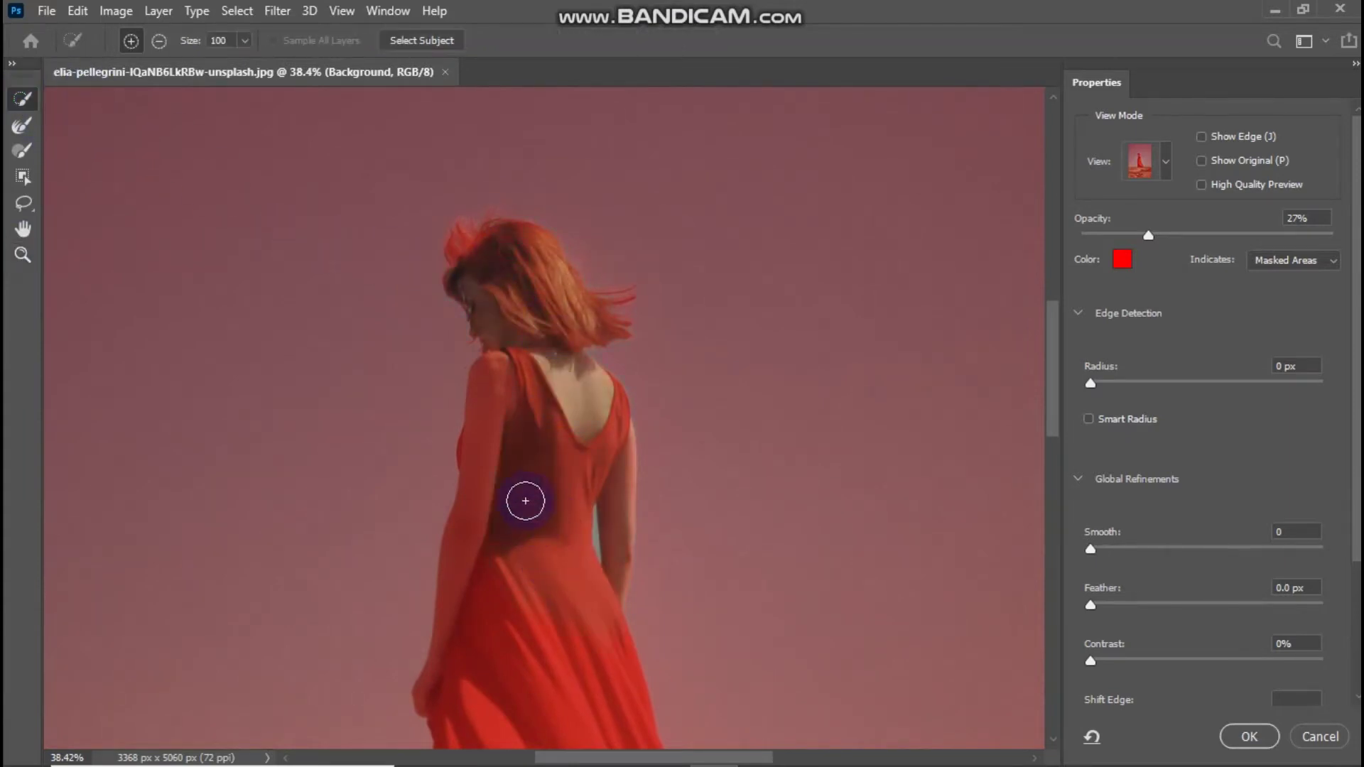
pyautogui.moveTo(491, 393)
pyautogui.mouseDown()
pyautogui.moveTo(486, 537)
pyautogui.moveTo(521, 448)
pyautogui.moveTo(525, 340)
pyautogui.moveTo(494, 262)
pyautogui.moveTo(549, 462)
pyautogui.moveTo(517, 259)
pyautogui.mouseUp()
# Extend the quick selection over the rest of the red dress, the feet and the rocky ground
pyautogui.press('space')
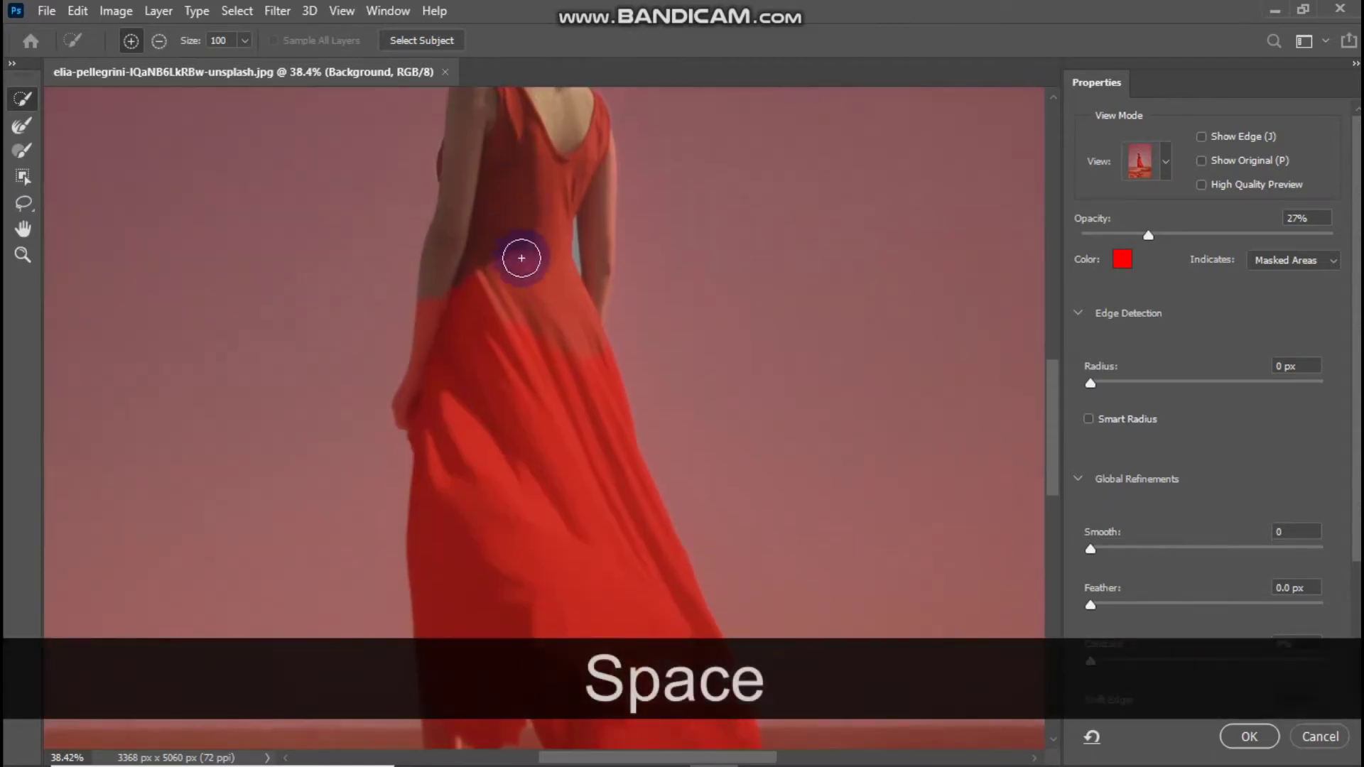
pyautogui.moveTo(522, 573)
pyautogui.mouseDown()
pyautogui.moveTo(481, 268)
pyautogui.moveTo(488, 208)
pyautogui.mouseUp()
pyautogui.press('space')
pyautogui.moveTo(482, 412)
pyautogui.mouseDown()
pyautogui.moveTo(448, 557)
pyautogui.moveTo(411, 478)
pyautogui.moveTo(326, 402)
pyautogui.moveTo(85, 457)
pyautogui.moveTo(691, 755)
pyautogui.moveTo(578, 615)
pyautogui.moveTo(883, 624)
pyautogui.moveTo(837, 568)
pyautogui.moveTo(387, 561)
pyautogui.moveTo(928, 432)
pyautogui.moveTo(1050, 334)
pyautogui.mouseUp()
pyautogui.press('space')
pyautogui.moveTo(712, 566); pyautogui.dragTo(703, 611)
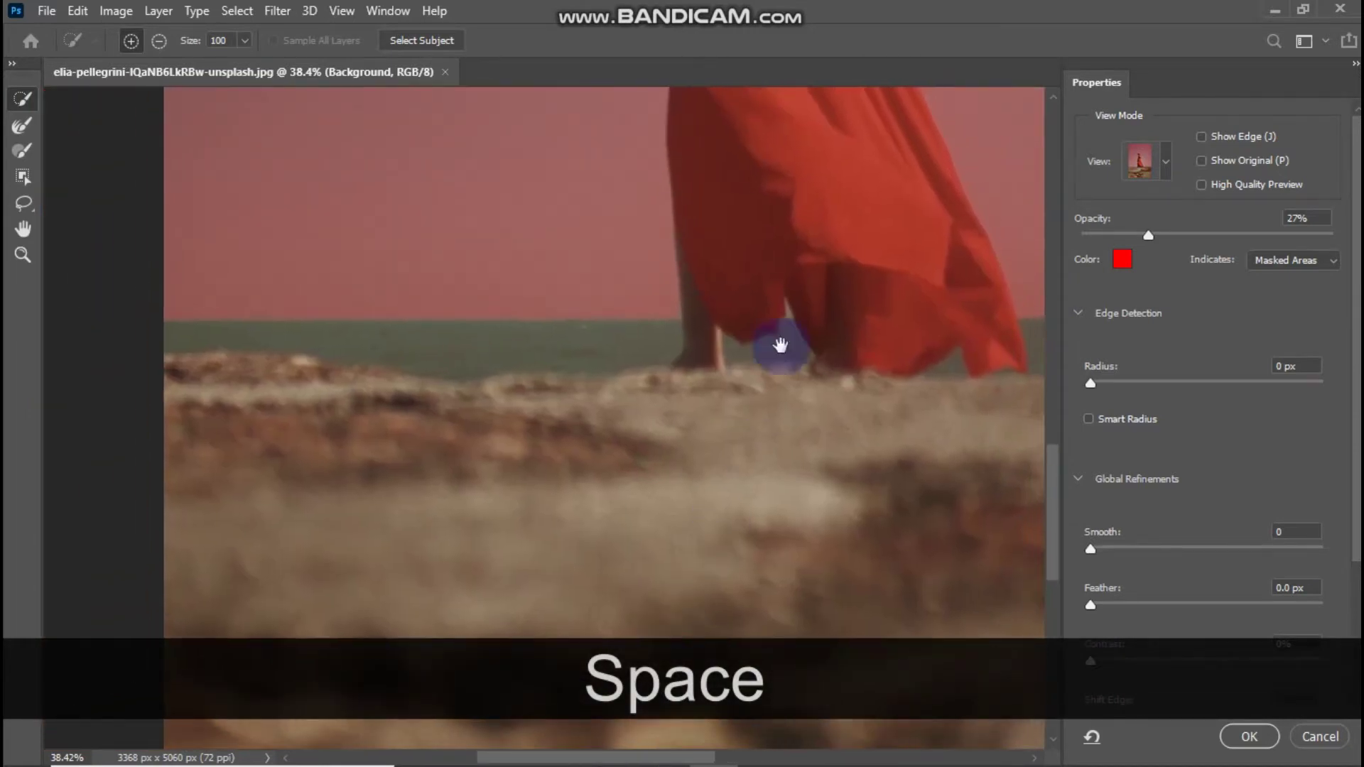
pyautogui.moveTo(802, 231); pyautogui.dragTo(628, 585)
pyautogui.moveTo(697, 231); pyautogui.dragTo(653, 421)
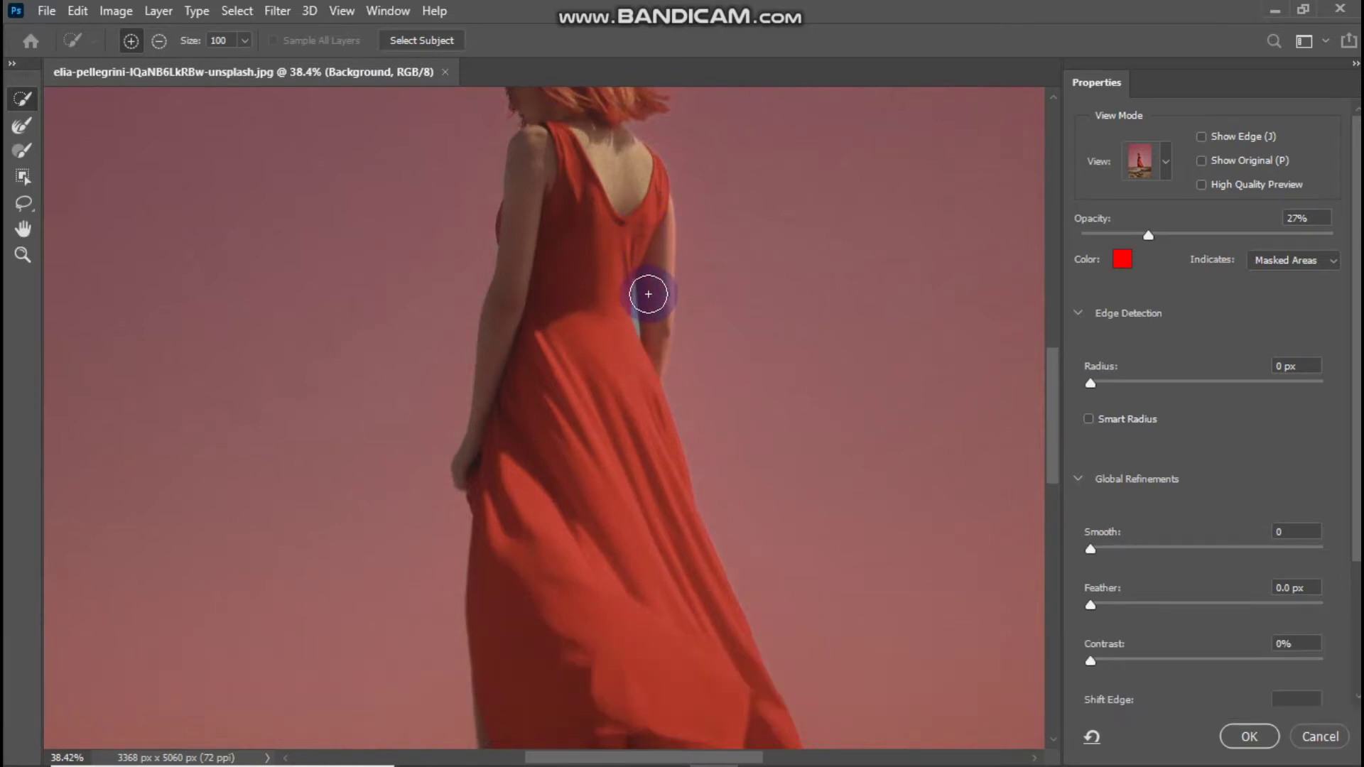
# Add the missing part of the woman's right arm to the quick selection, out to its outer edge
pyautogui.click(23, 254)
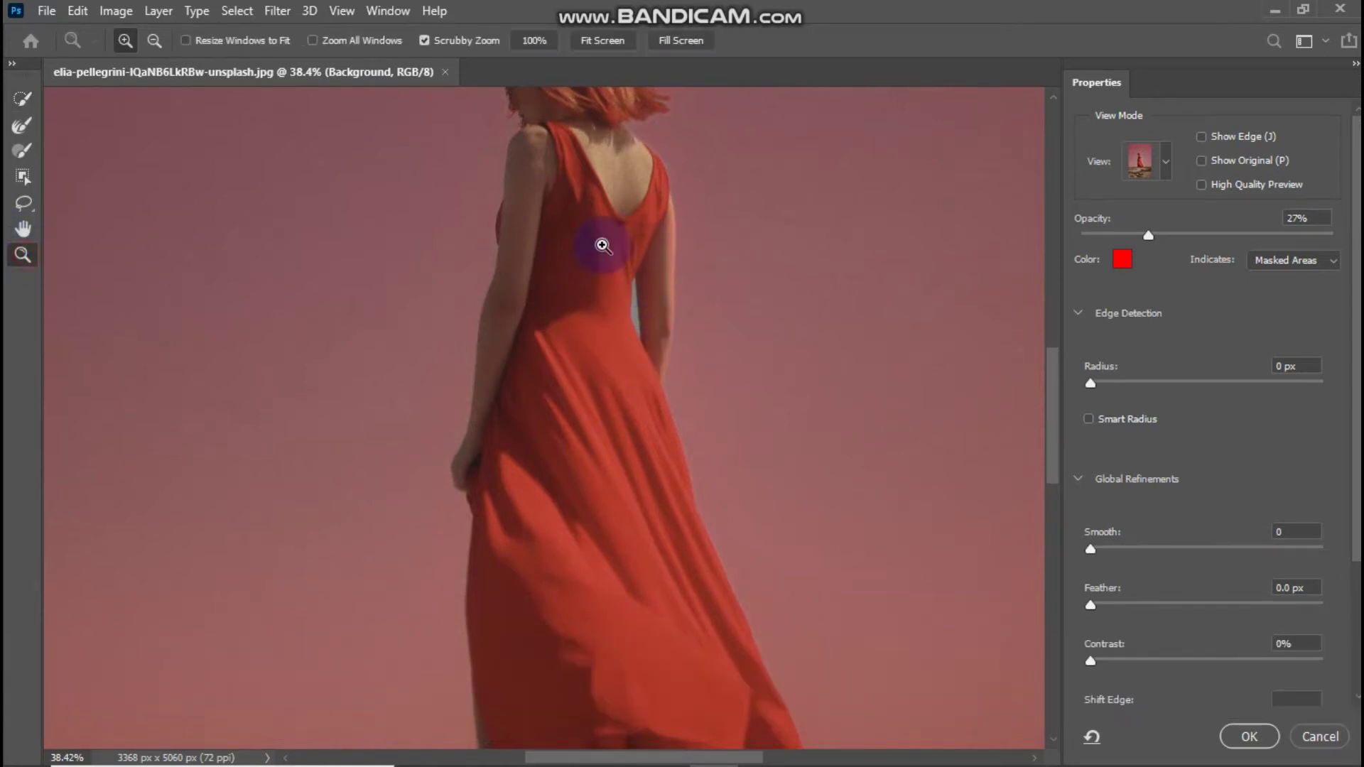
pyautogui.moveTo(602, 245); pyautogui.dragTo(637, 349)
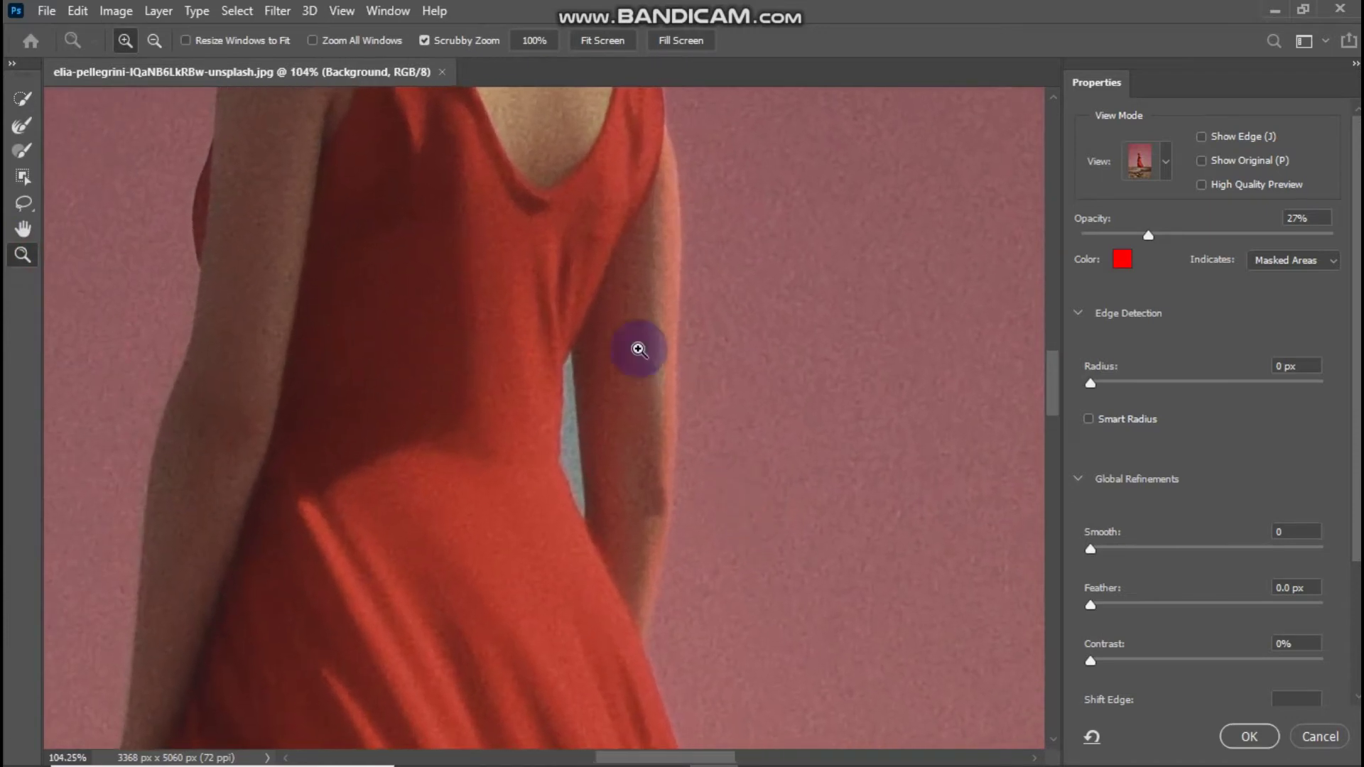
pyautogui.click(23, 99)
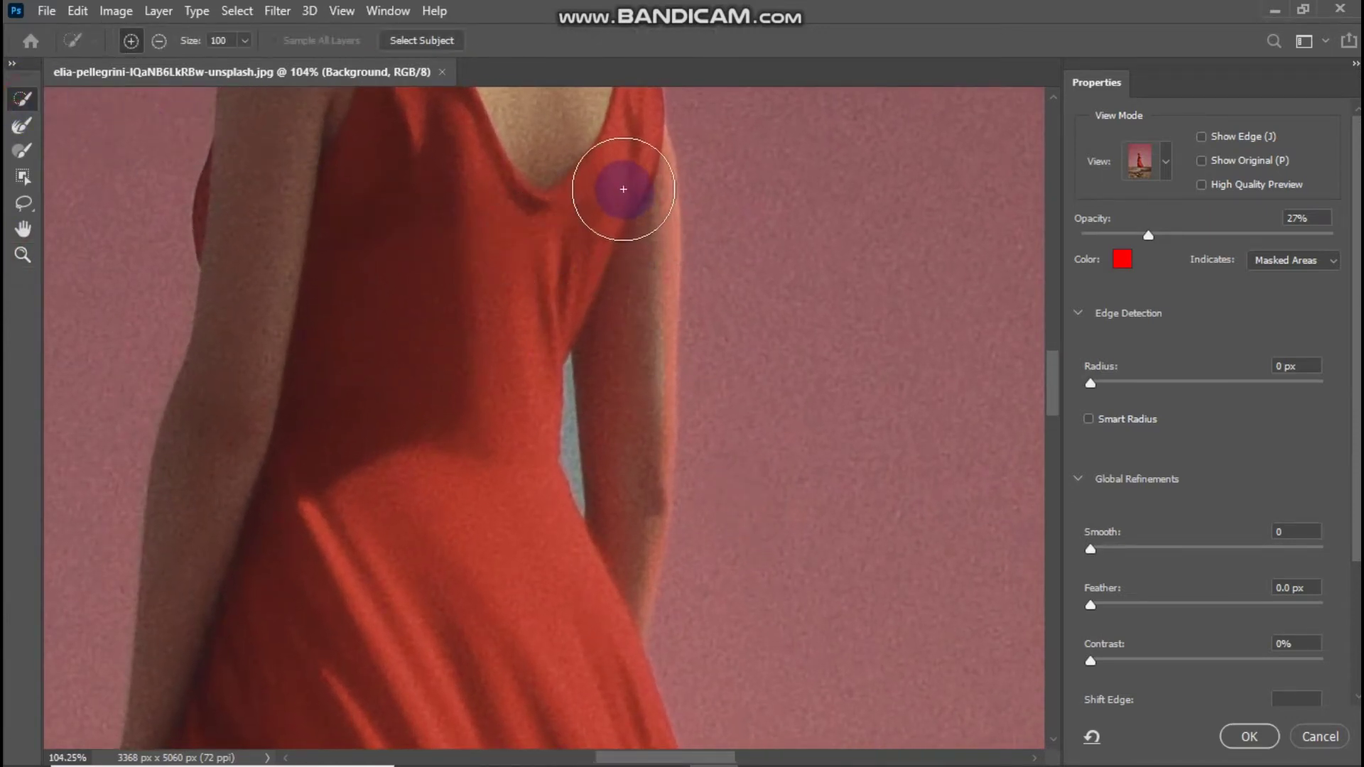
pyautogui.moveTo(623, 189)
pyautogui.mouseDown()
pyautogui.moveTo(609, 600)
pyautogui.moveTo(626, 414)
pyautogui.moveTo(613, 371)
pyautogui.moveTo(544, 482)
pyautogui.moveTo(516, 431)
pyautogui.mouseUp()
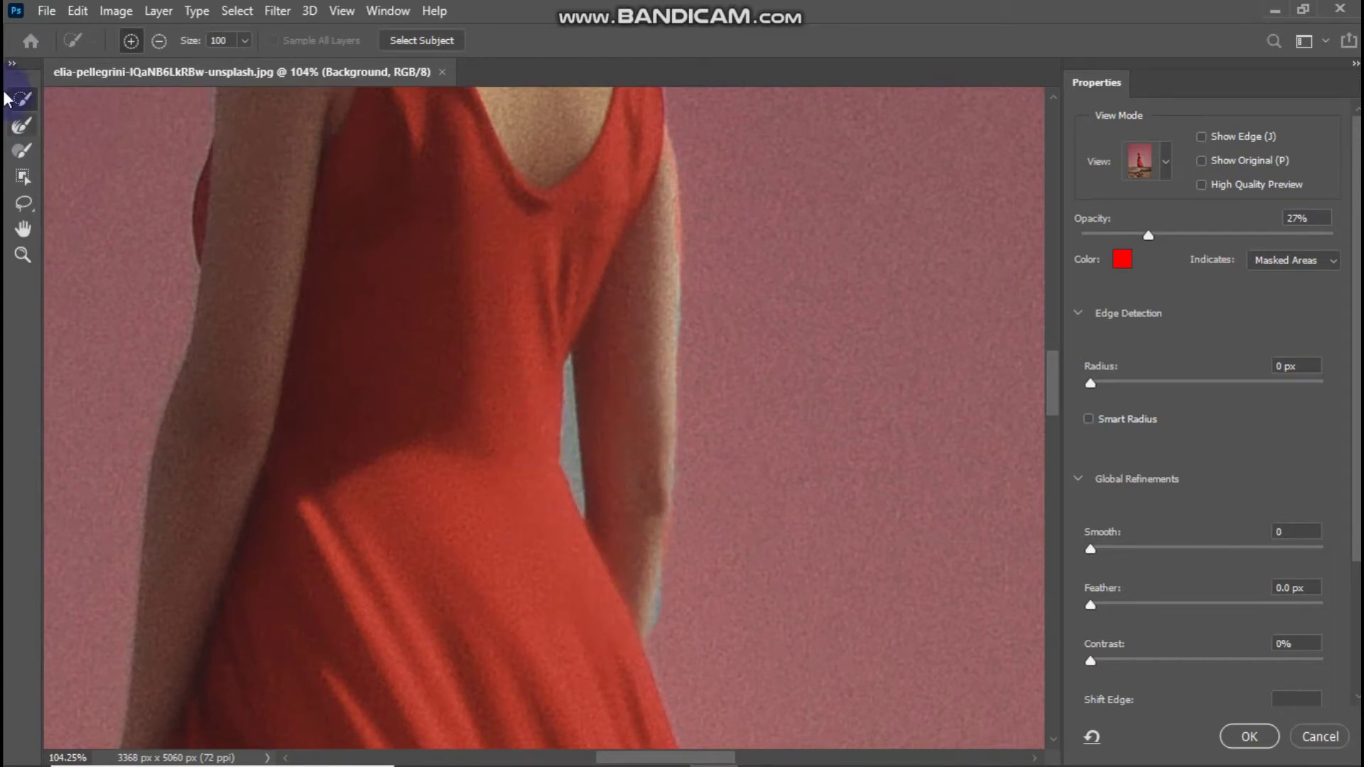
# Use the Refine Edge Brush to clear the sky from the gap between waist and right arm and along the arm's outer edge
pyautogui.click(22, 133)
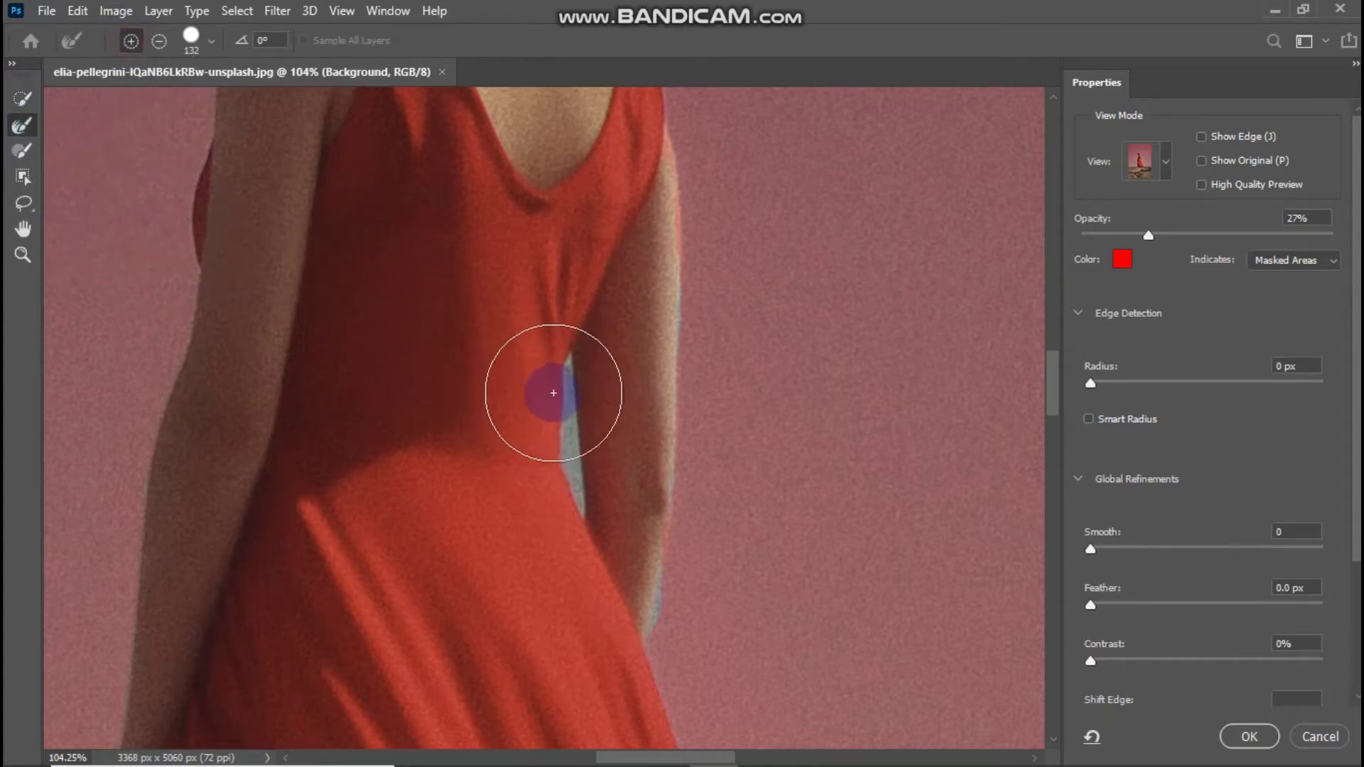
pyautogui.moveTo(571, 396); pyautogui.dragTo(578, 472)
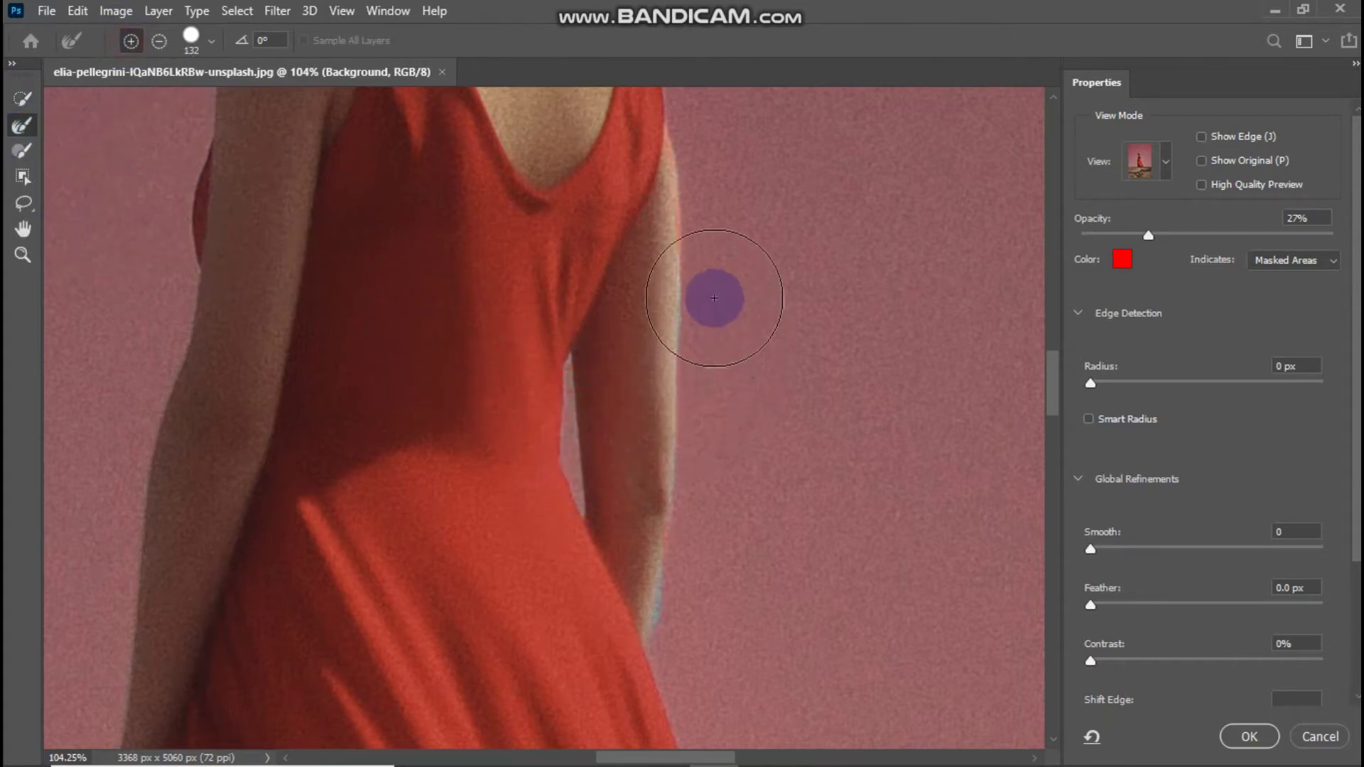
pyautogui.moveTo(714, 298); pyautogui.dragTo(709, 612)
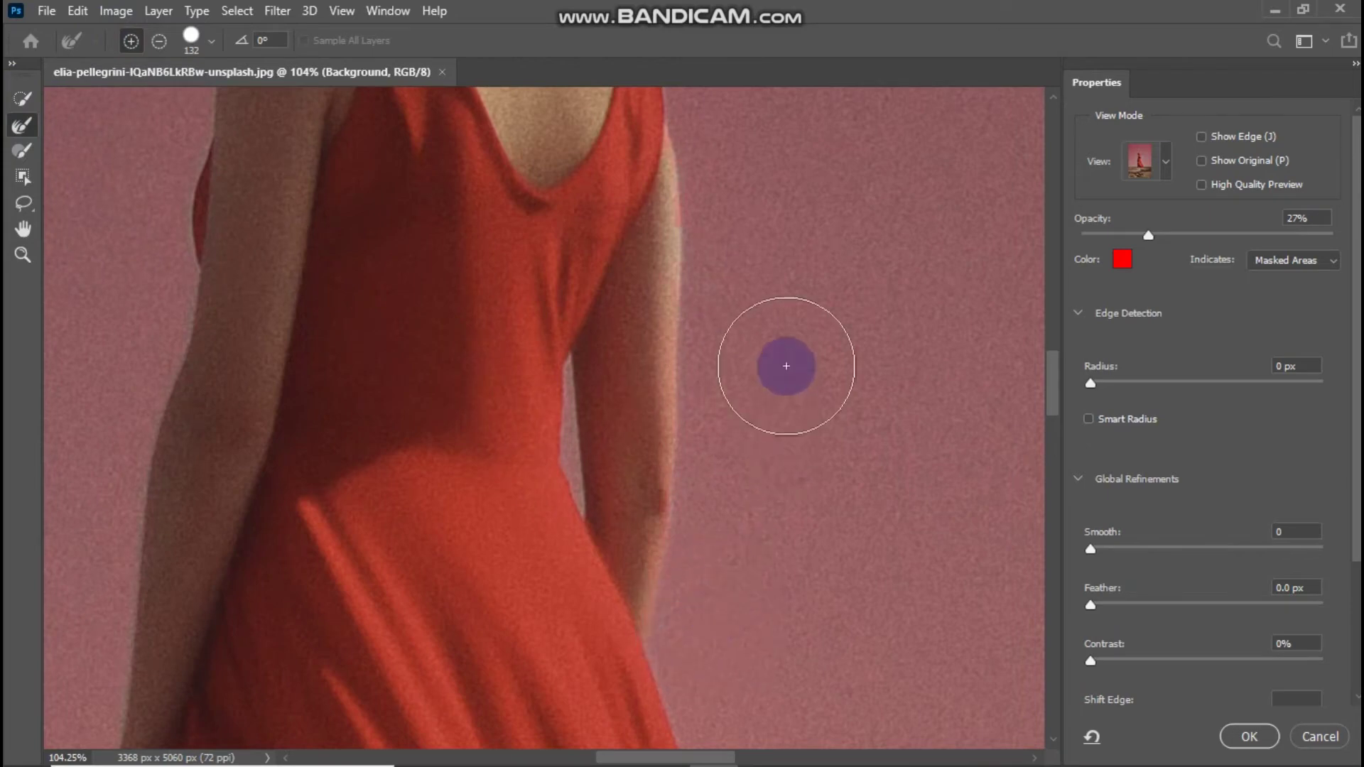
# Refine the selection edge along the loose hair strands behind the woman's head
pyautogui.press('space')
pyautogui.moveTo(642, 284); pyautogui.dragTo(724, 681)
pyautogui.moveTo(566, 365); pyautogui.dragTo(580, 427)
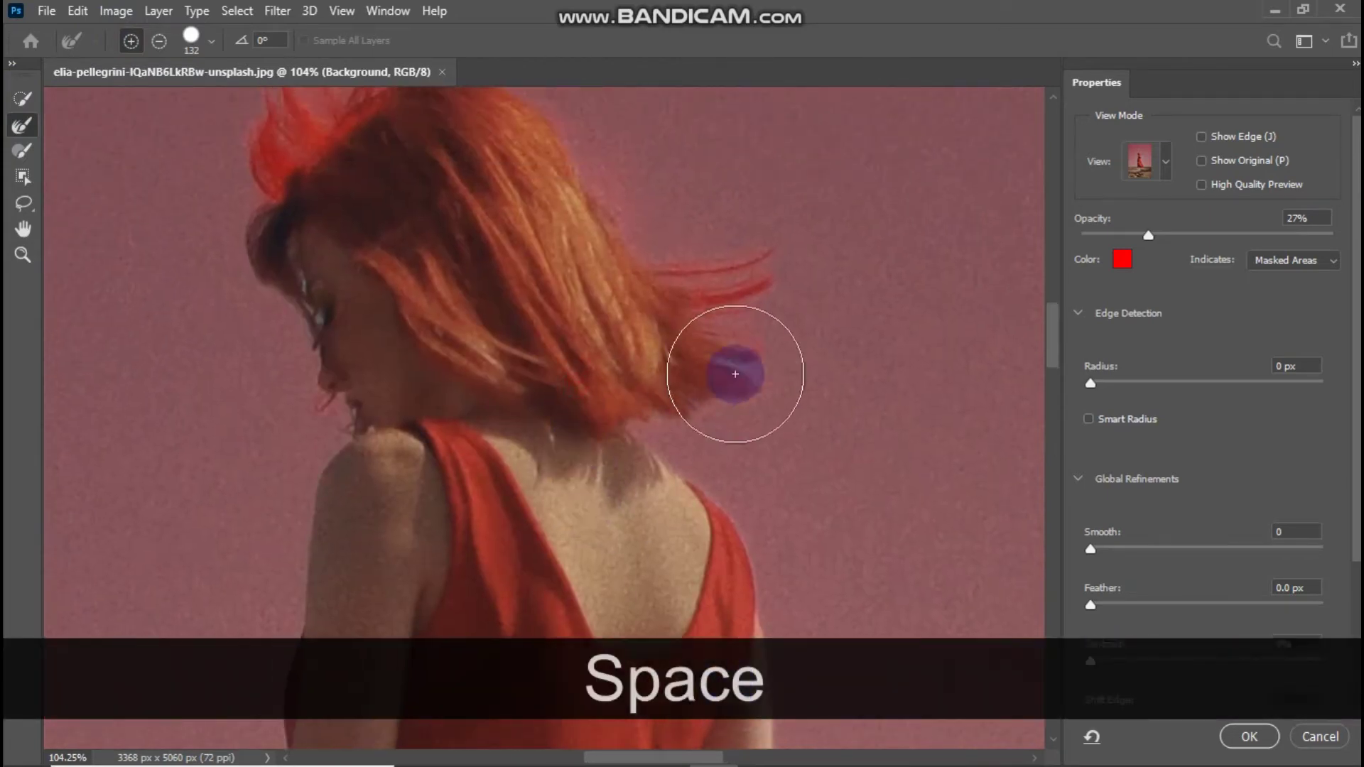
pyautogui.moveTo(731, 371)
pyautogui.mouseDown()
pyautogui.moveTo(684, 252)
pyautogui.moveTo(722, 369)
pyautogui.moveTo(753, 269)
pyautogui.moveTo(696, 344)
pyautogui.moveTo(737, 398)
pyautogui.mouseUp()
# Refine the selection edge around the hair at the crown and forehead and along the woman's face
pyautogui.press('space')
pyautogui.moveTo(432, 220)
pyautogui.mouseDown()
pyautogui.moveTo(348, 243)
pyautogui.moveTo(300, 280)
pyautogui.moveTo(321, 287)
pyautogui.moveTo(446, 189)
pyautogui.moveTo(387, 233)
pyautogui.moveTo(406, 204)
pyautogui.moveTo(403, 219)
pyautogui.moveTo(304, 258)
pyautogui.mouseUp()
pyautogui.click(23, 99)
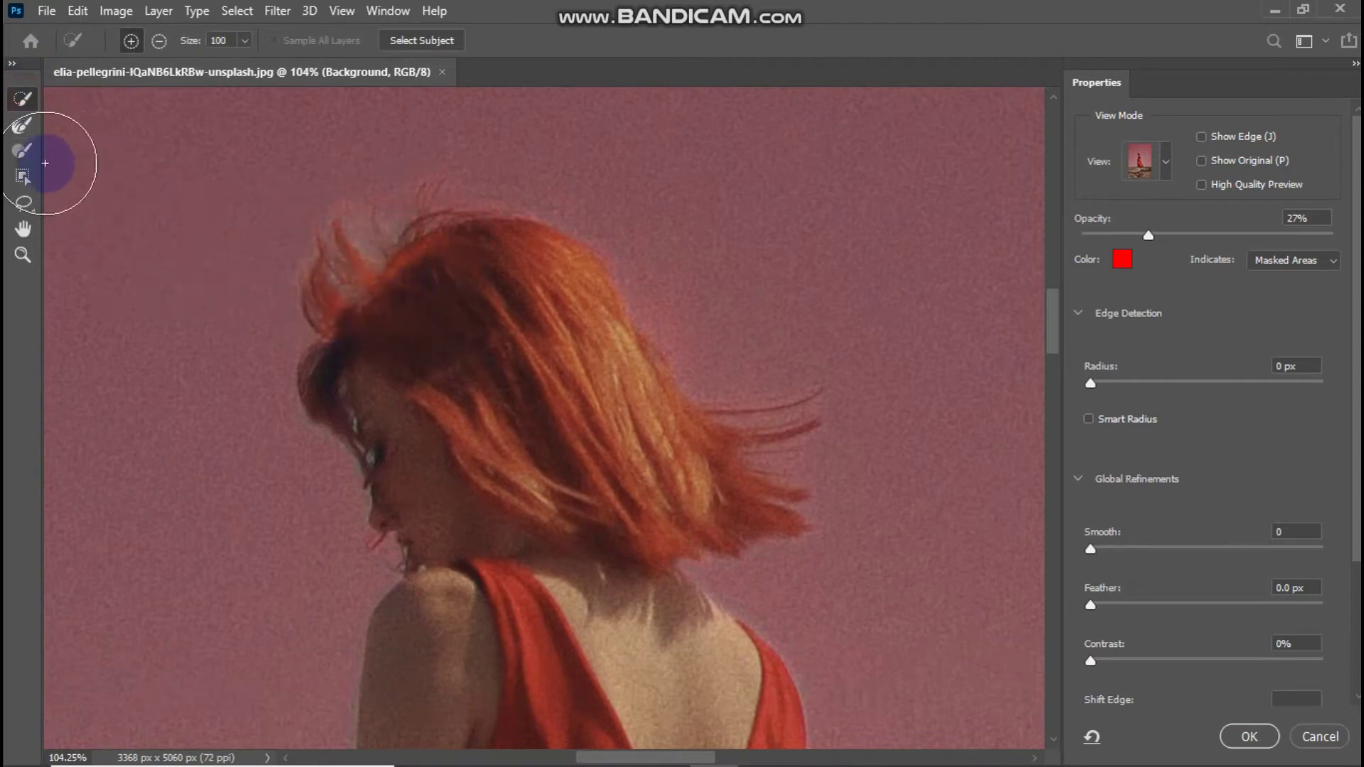
pyautogui.click(22, 125)
pyautogui.moveTo(296, 223)
pyautogui.mouseDown()
pyautogui.moveTo(341, 214)
pyautogui.moveTo(286, 265)
pyautogui.moveTo(446, 169)
pyautogui.mouseUp()
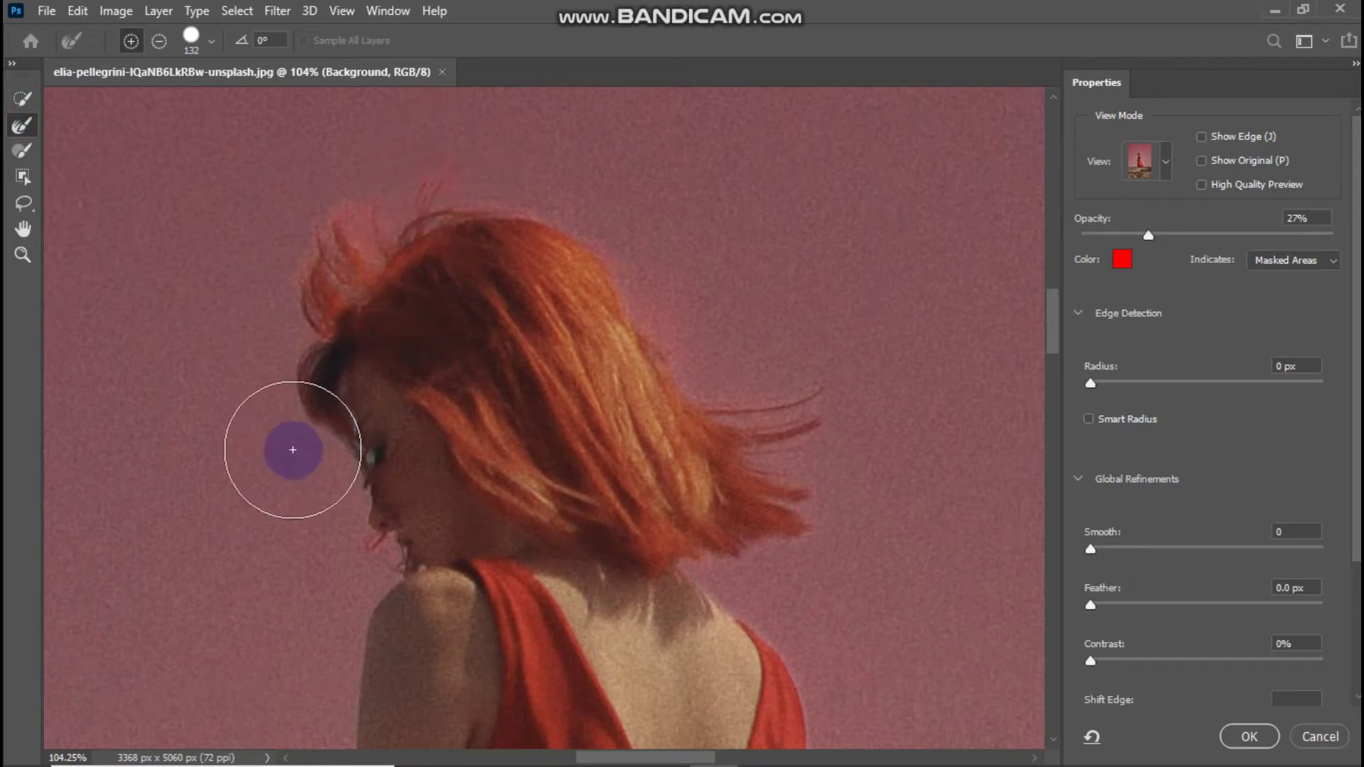
pyautogui.moveTo(293, 450); pyautogui.dragTo(302, 479)
# Apply the refined selection and copy the selected woman and ground to a new layer
pyautogui.press('space')
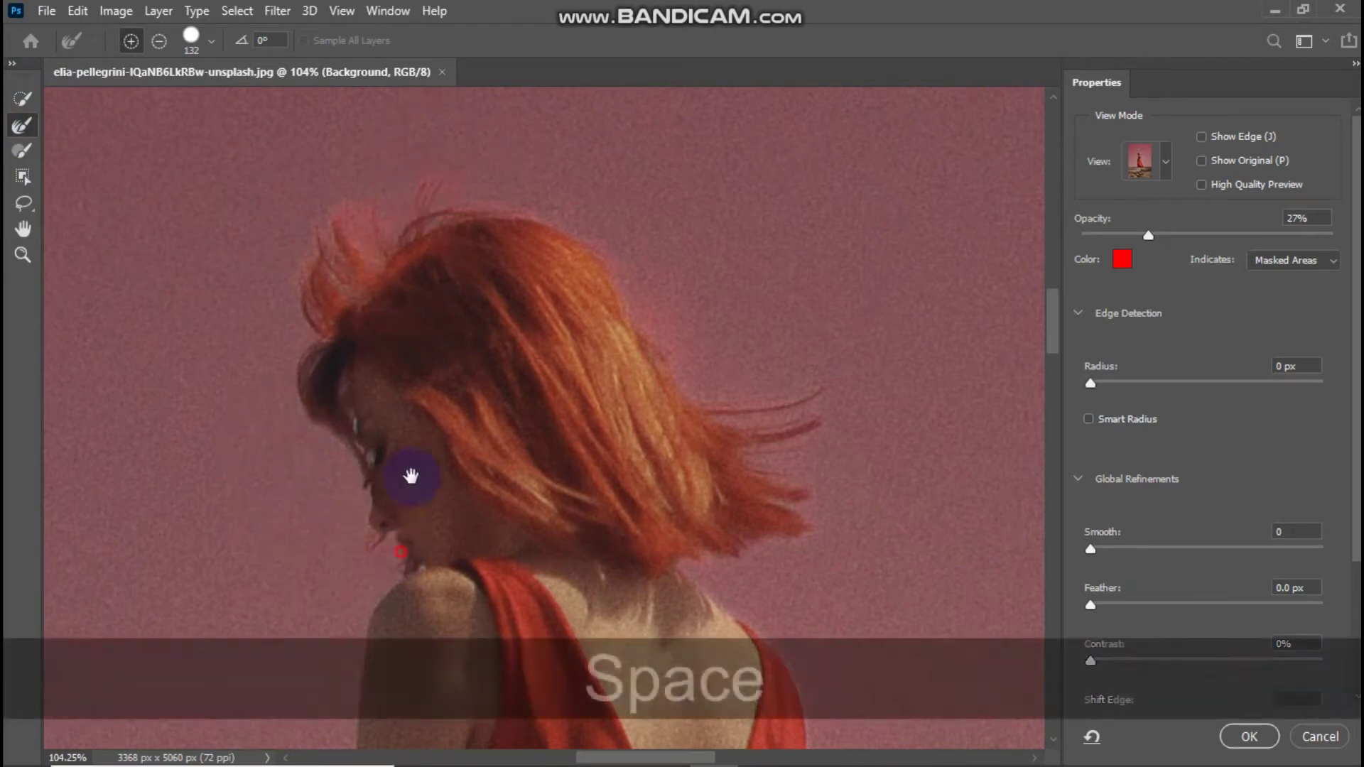
pyautogui.moveTo(405, 472); pyautogui.dragTo(511, 331)
pyautogui.click(22, 258)
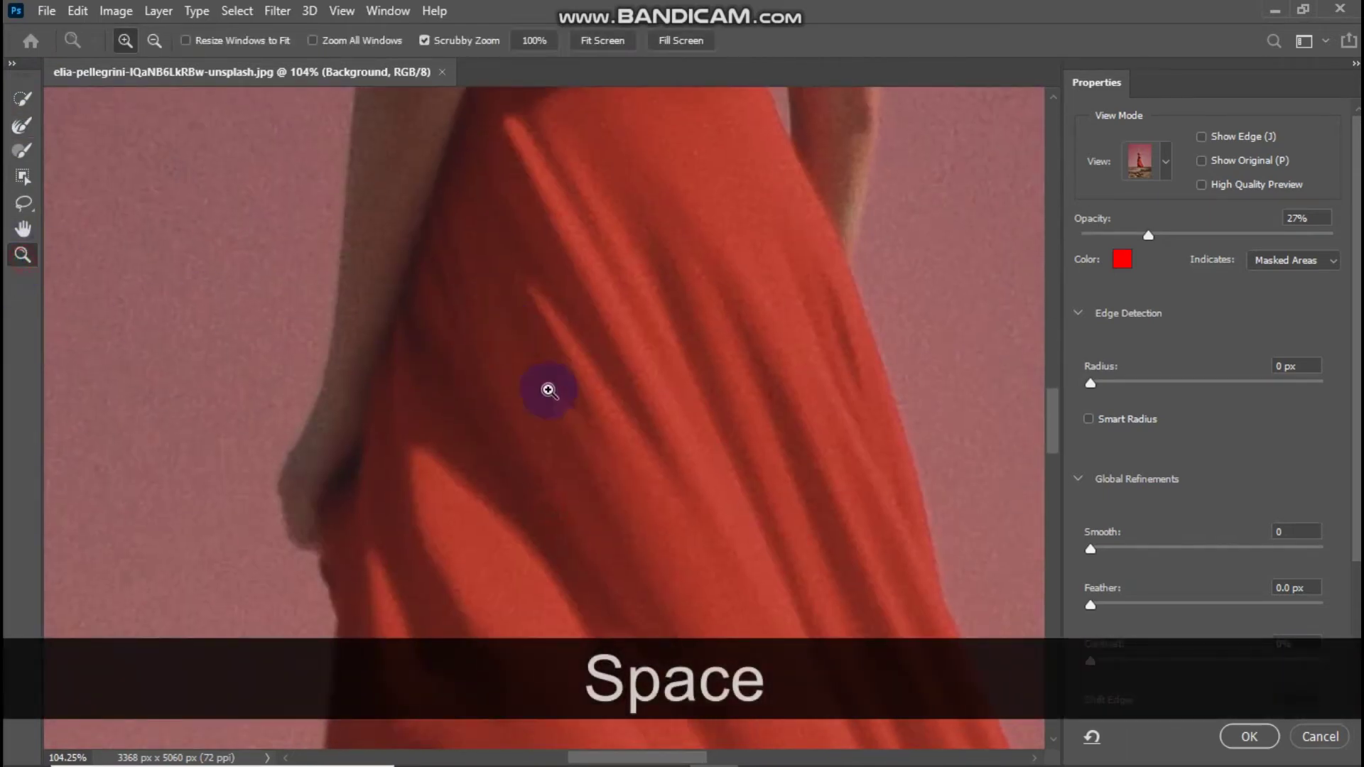
pyautogui.moveTo(600, 401); pyautogui.dragTo(441, 391)
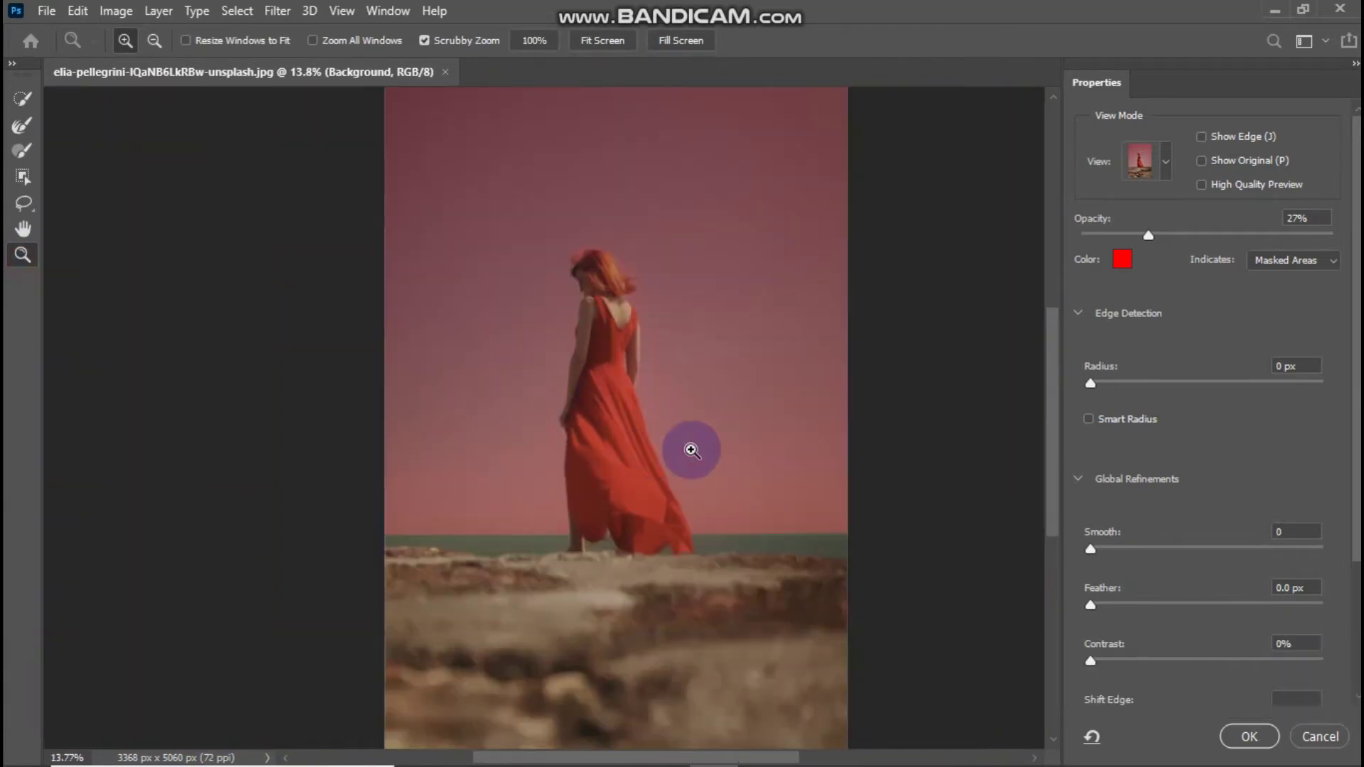
pyautogui.click(1235, 732)
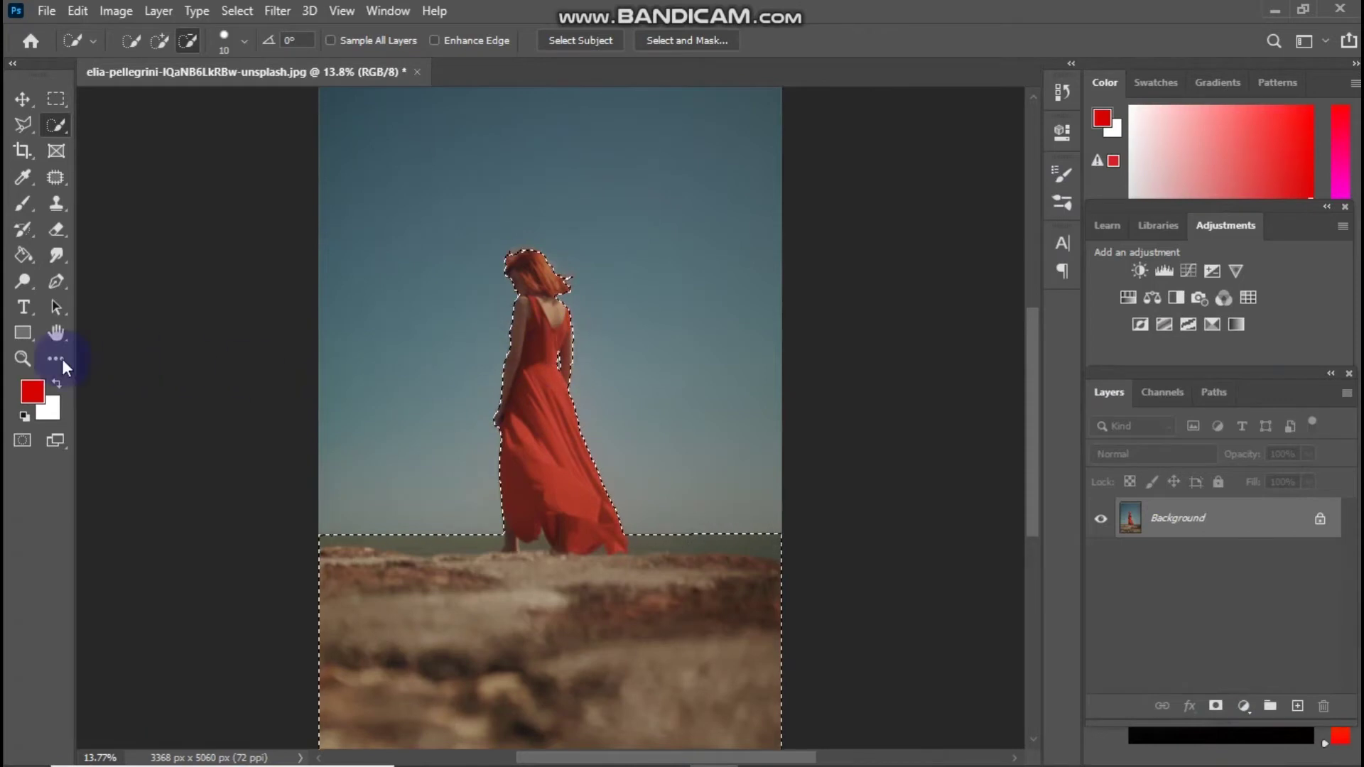
pyautogui.click(23, 358)
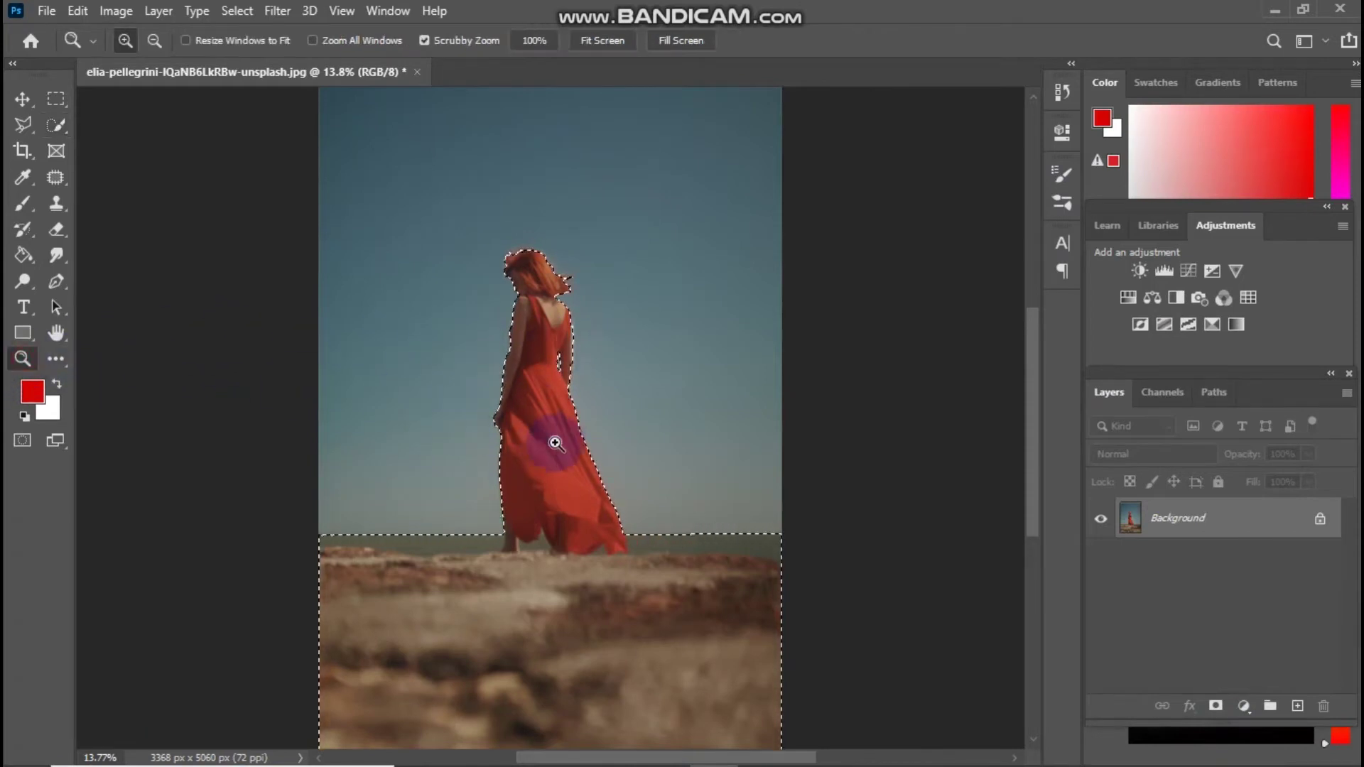
pyautogui.moveTo(557, 441); pyautogui.dragTo(531, 445)
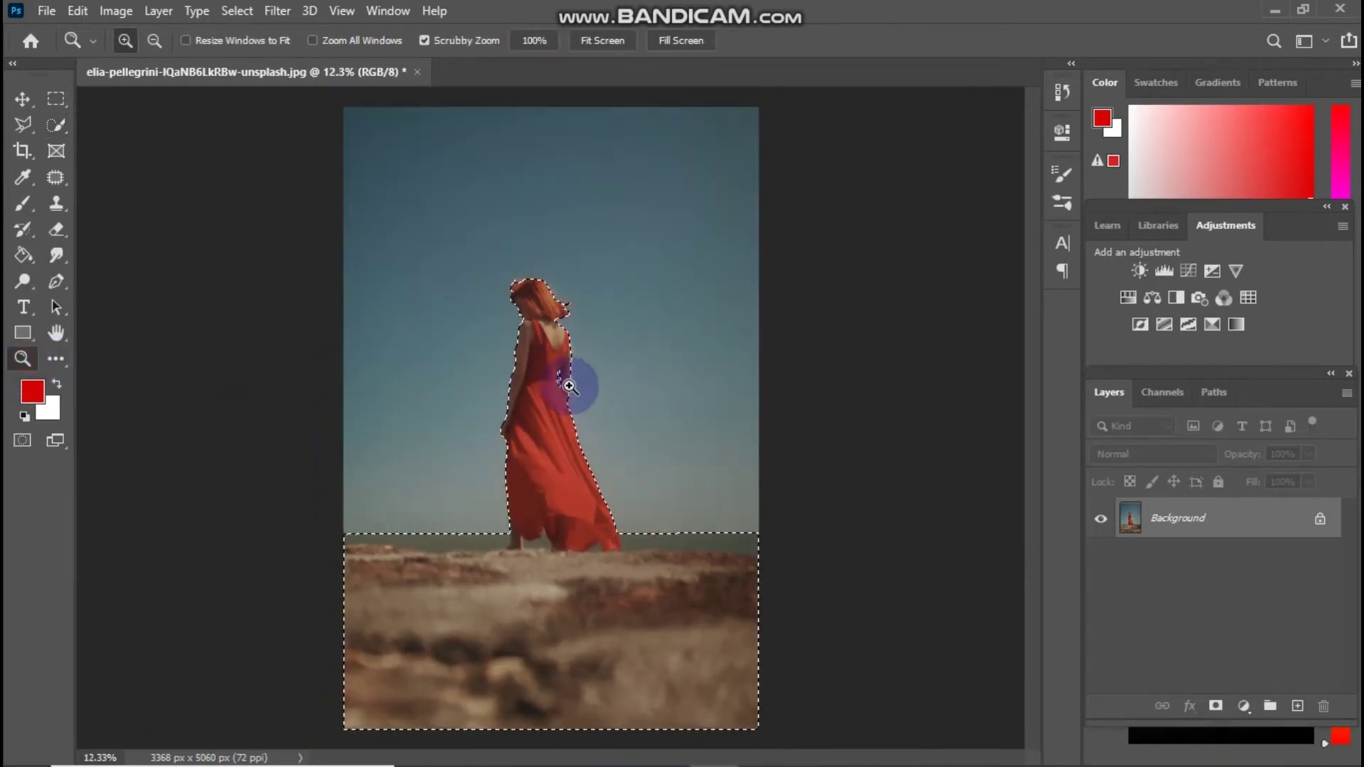
pyautogui.hotkey('ctrl', 'j')
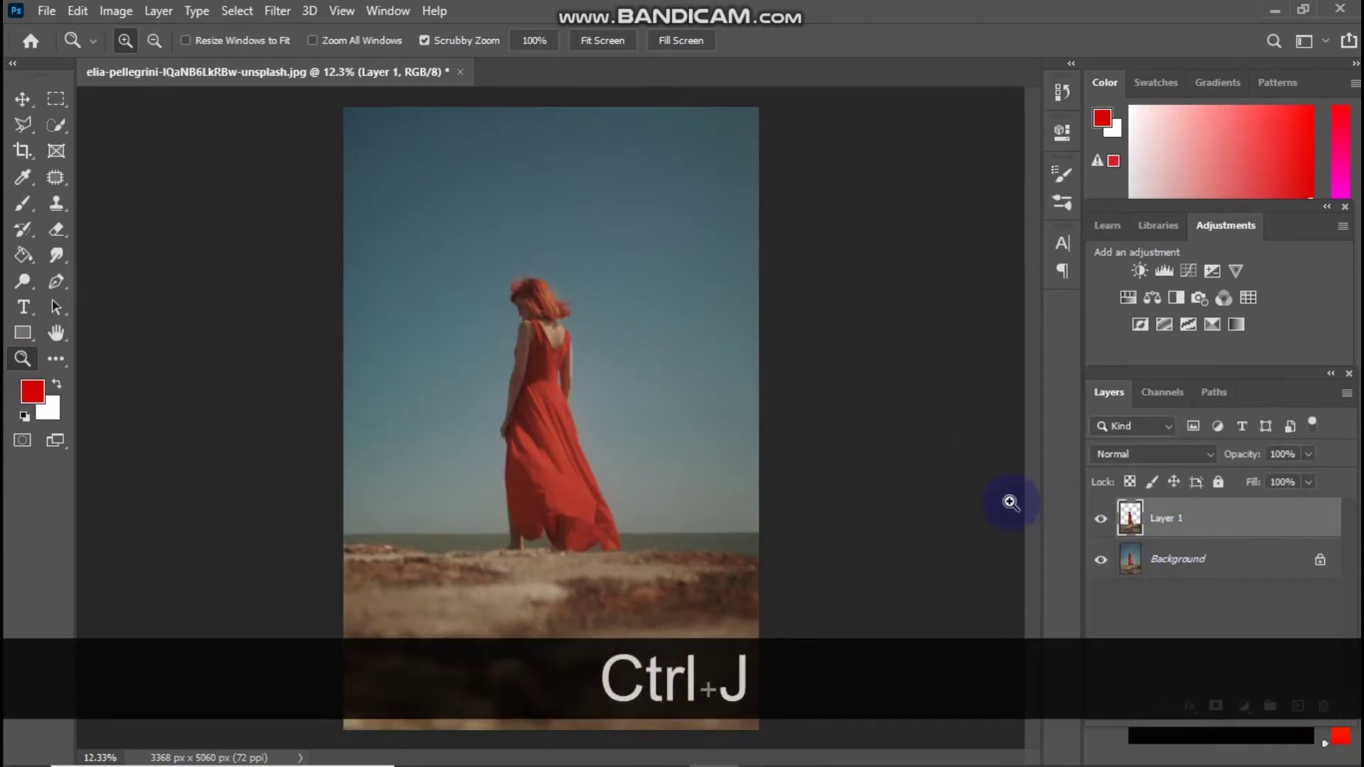
# Place the sunset sky image above the cutout layer, scaled to about 143% and positioned to cover the original sky and horizon
pyautogui.click(566, 747)
pyautogui.moveTo(366, 152); pyautogui.dragTo(547, 387)
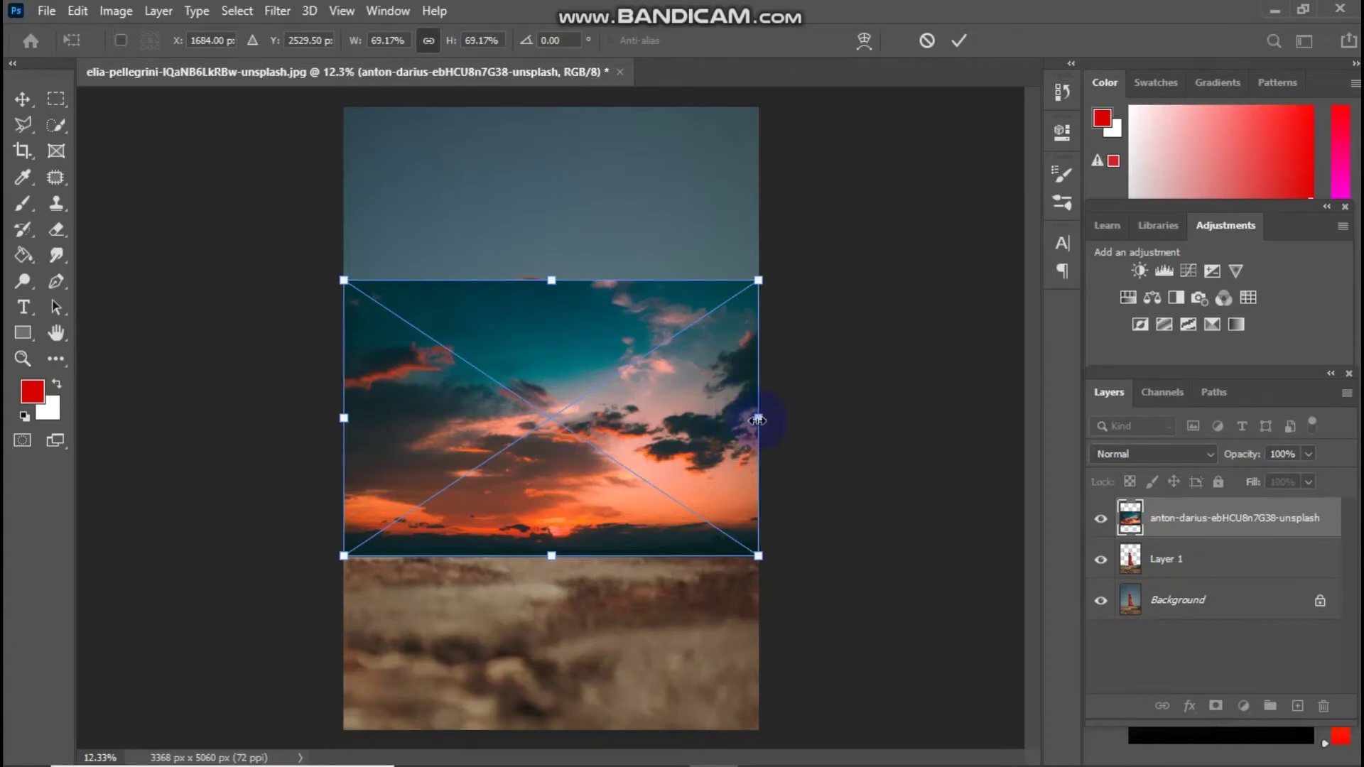
pyautogui.moveTo(758, 418); pyautogui.dragTo(940, 414)
pyautogui.moveTo(812, 450); pyautogui.dragTo(739, 318)
pyautogui.moveTo(910, 309); pyautogui.dragTo(912, 308)
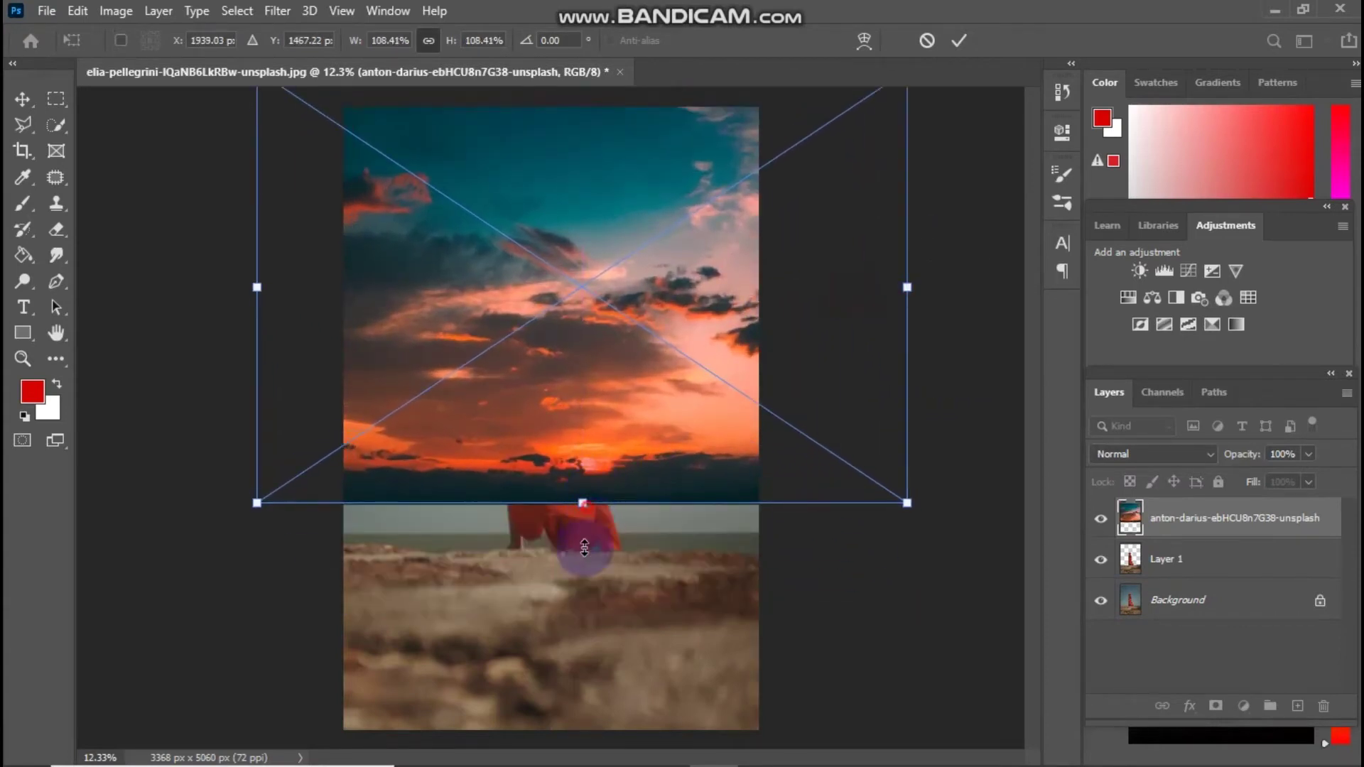
pyautogui.moveTo(584, 504); pyautogui.dragTo(585, 694)
pyautogui.moveTo(682, 503); pyautogui.dragTo(578, 450)
pyautogui.moveTo(488, 649); pyautogui.dragTo(487, 597)
pyautogui.moveTo(555, 514); pyautogui.dragTo(585, 510)
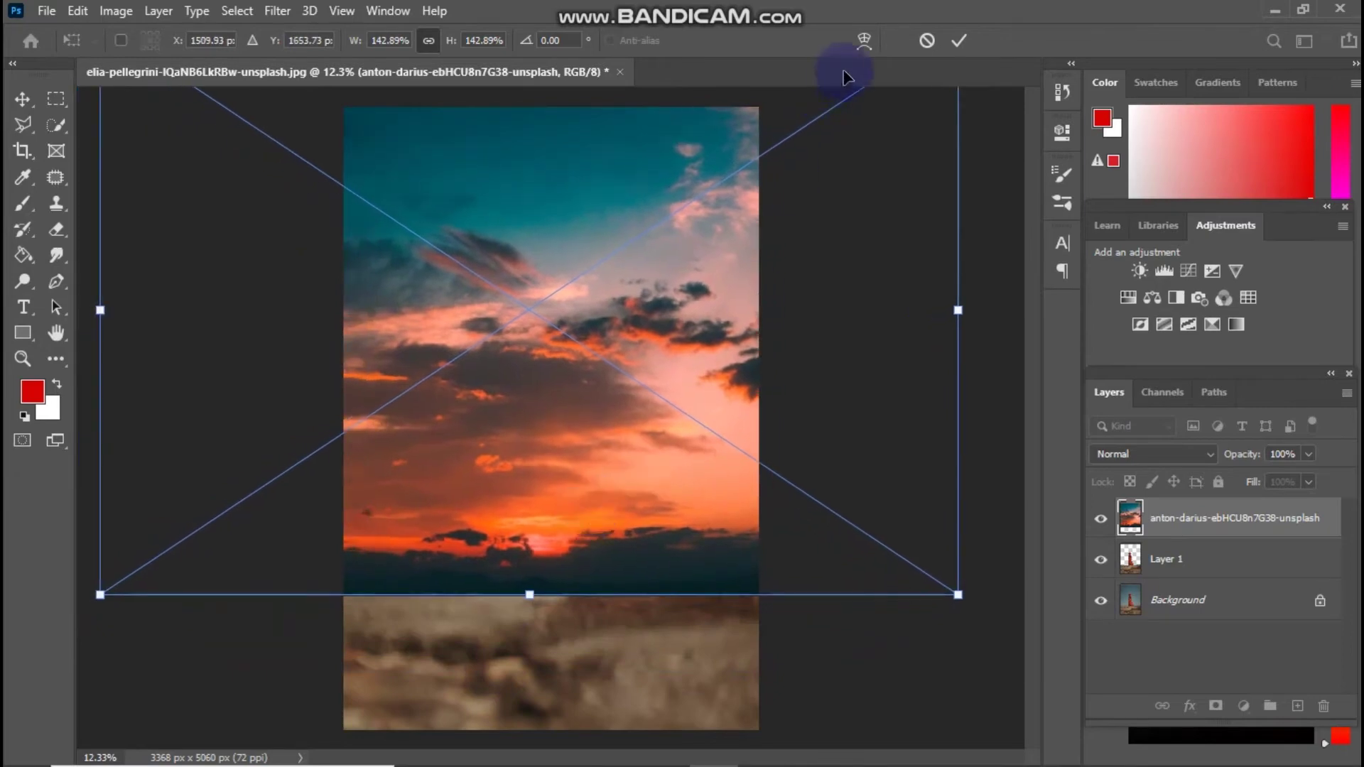
pyautogui.click(961, 40)
# Erase the part of the rasterized sunset layer covering the woman and ground, using Layer 1's outline as the selection
pyautogui.press('z')
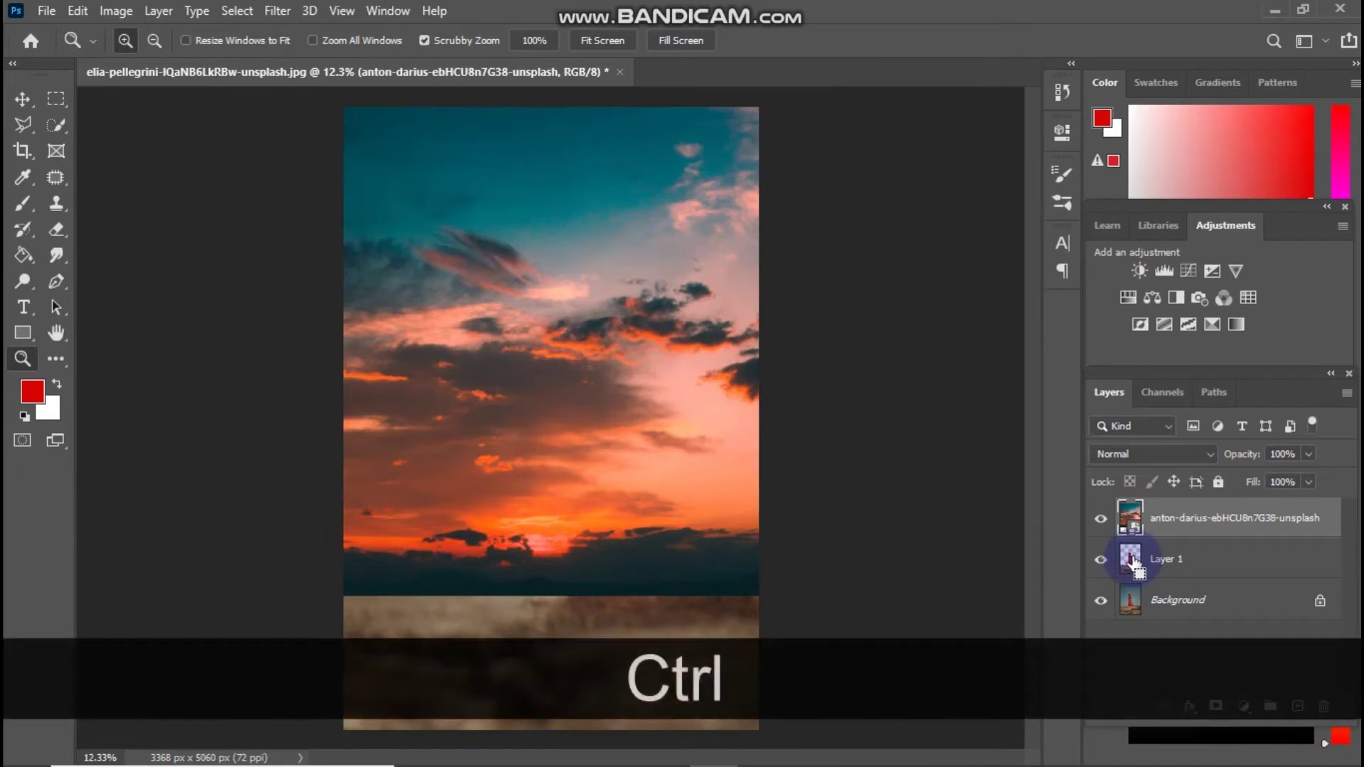
pyautogui.keyDown('ctrl'); pyautogui.click(1131, 561); pyautogui.keyUp('ctrl')
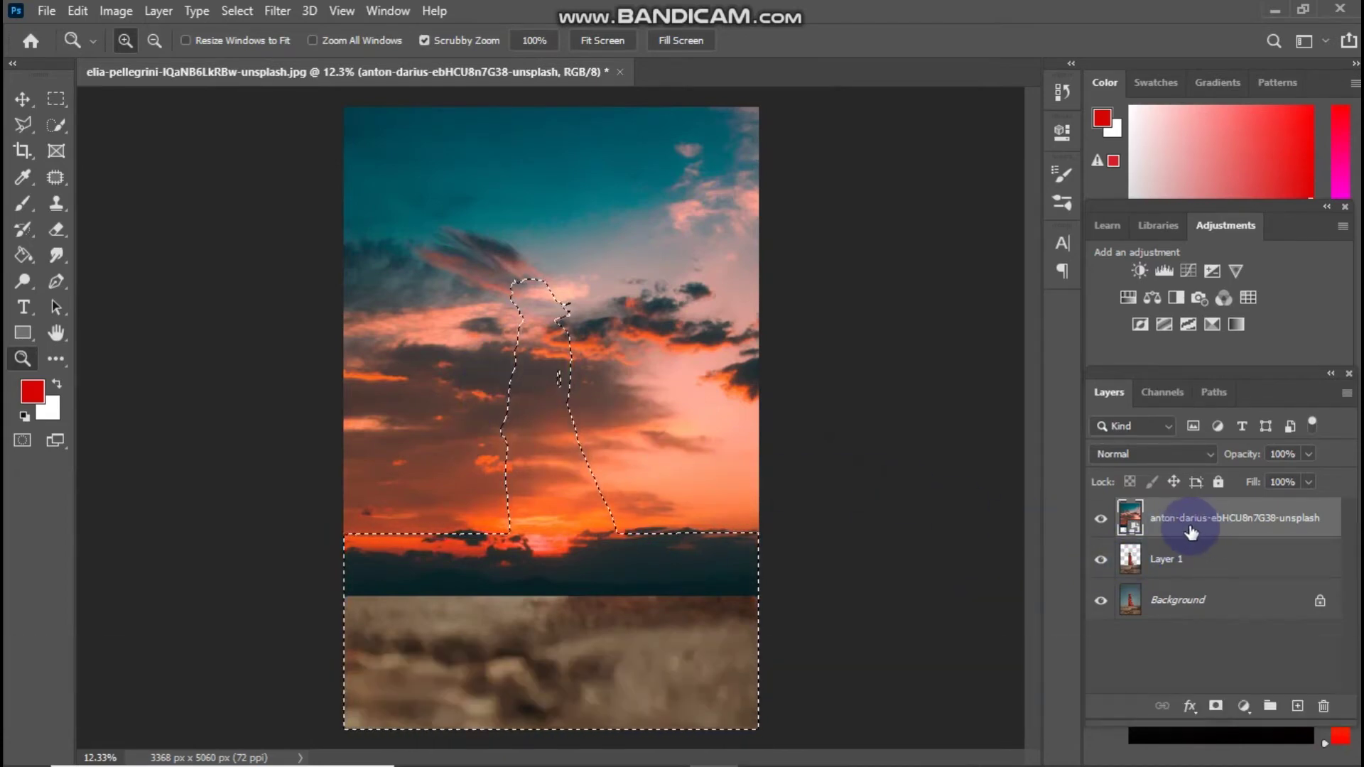
pyautogui.click(57, 228)
pyautogui.click(566, 359)
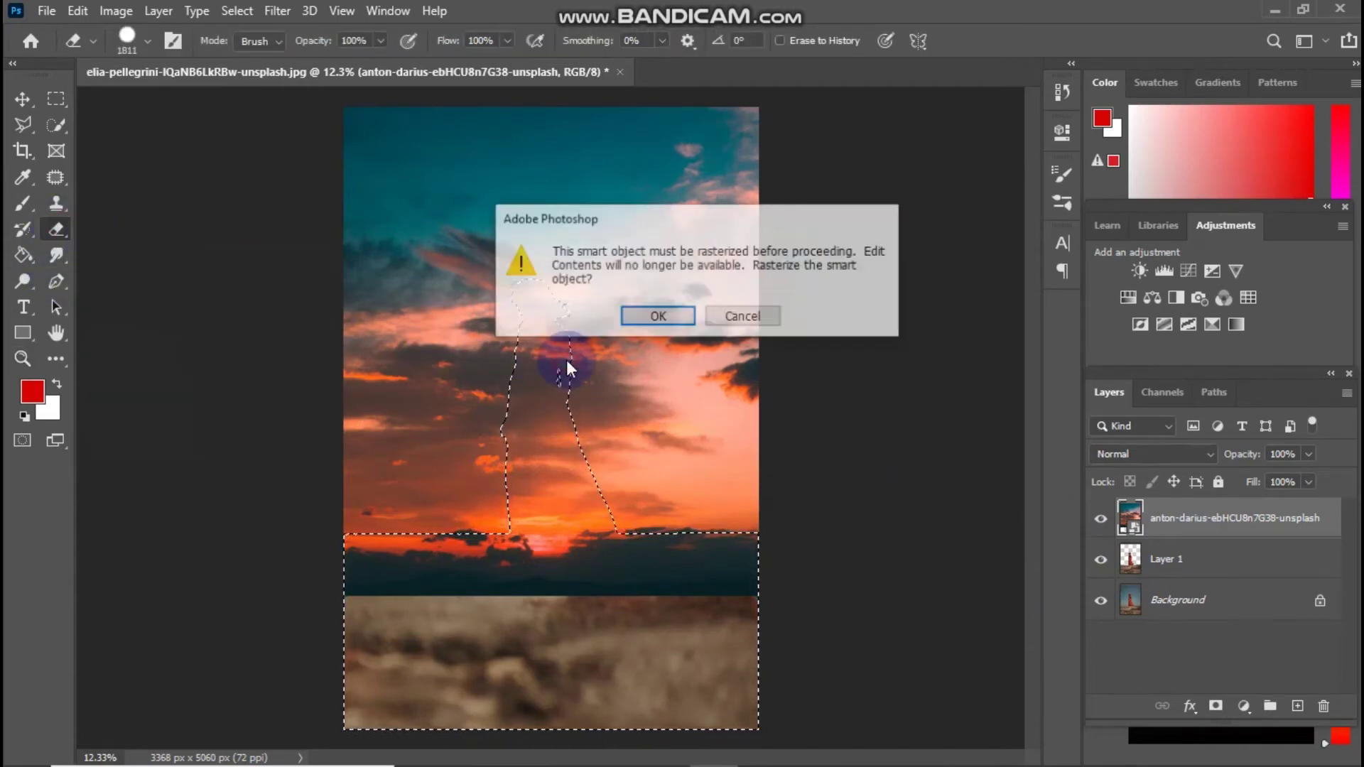
pyautogui.click(674, 316)
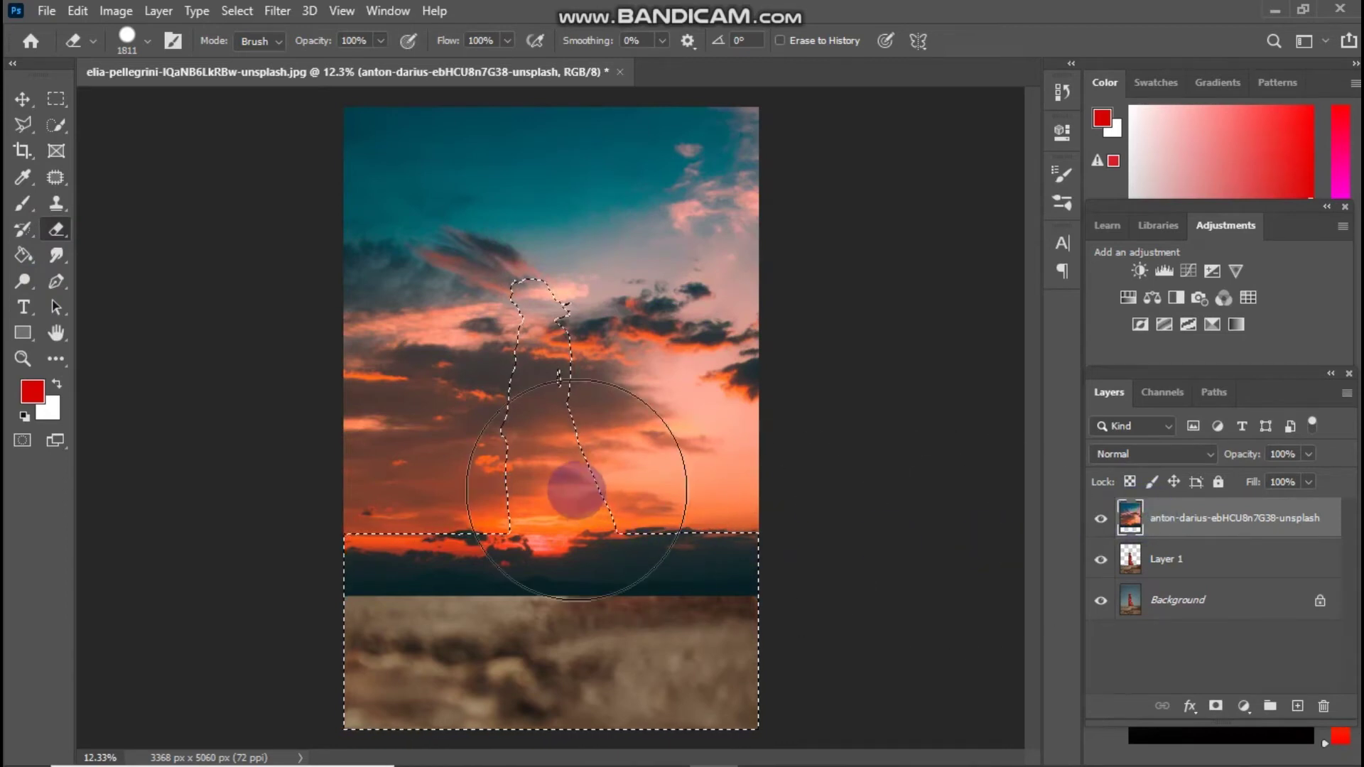
pyautogui.press('Delete')
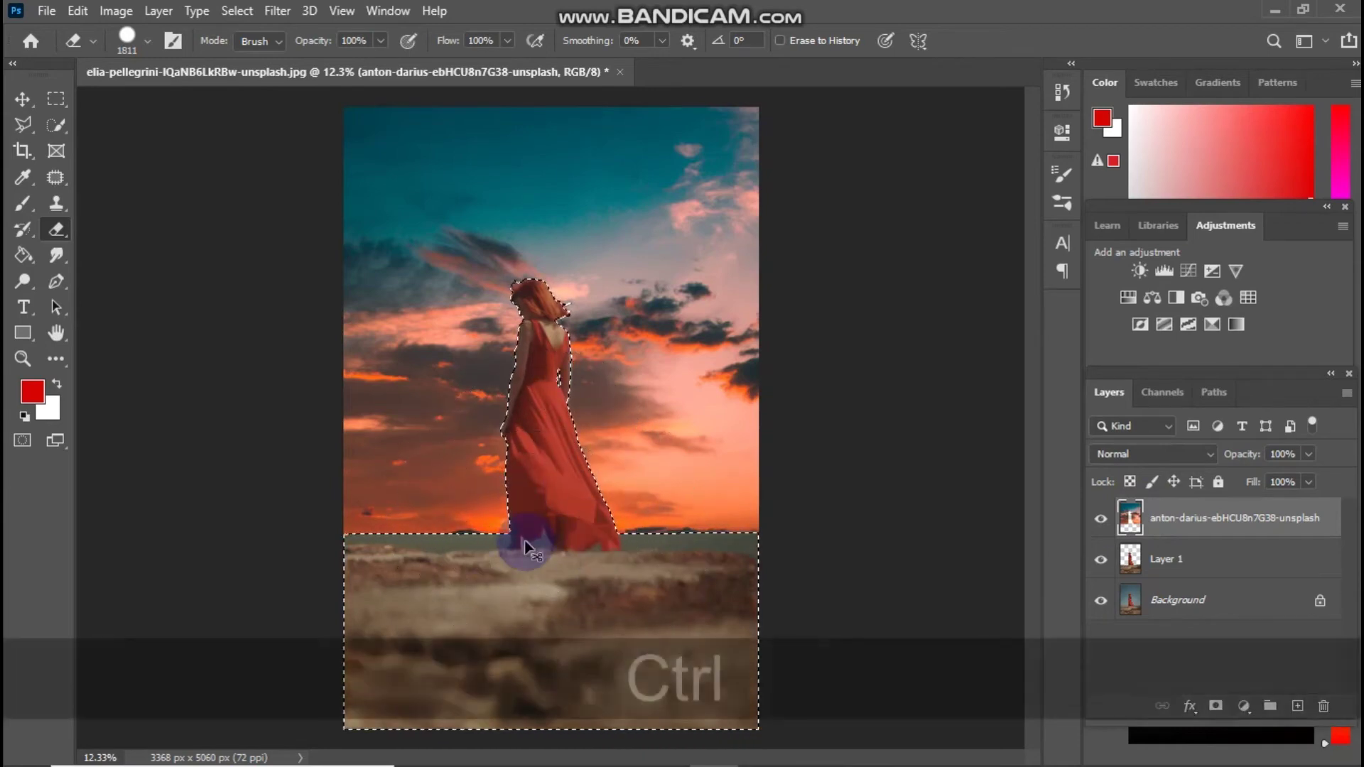
# Clear the selection around the woman and ground and reduce the sunset sky layer's opacity to 68%
pyautogui.hotkey('ctrl', 'd')
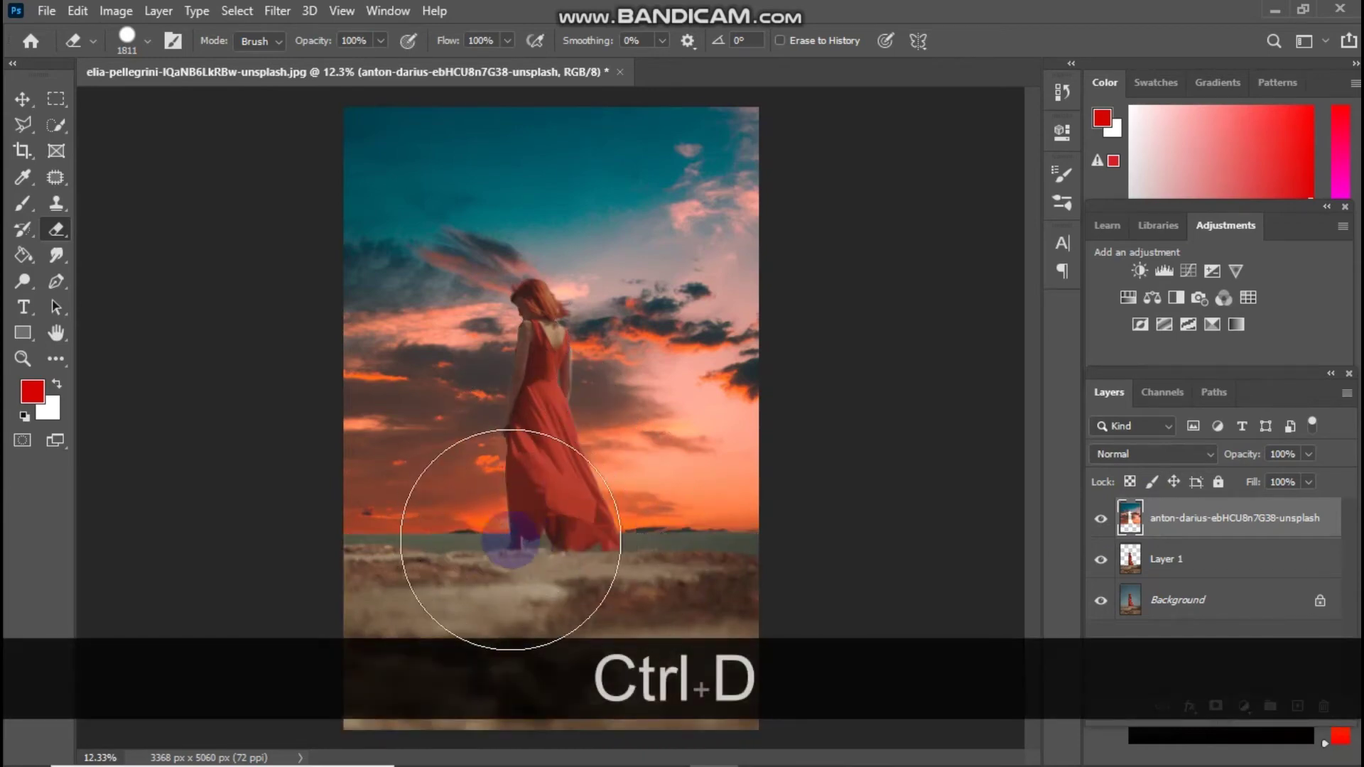
pyautogui.click(22, 361)
pyautogui.moveTo(557, 358); pyautogui.dragTo(558, 498)
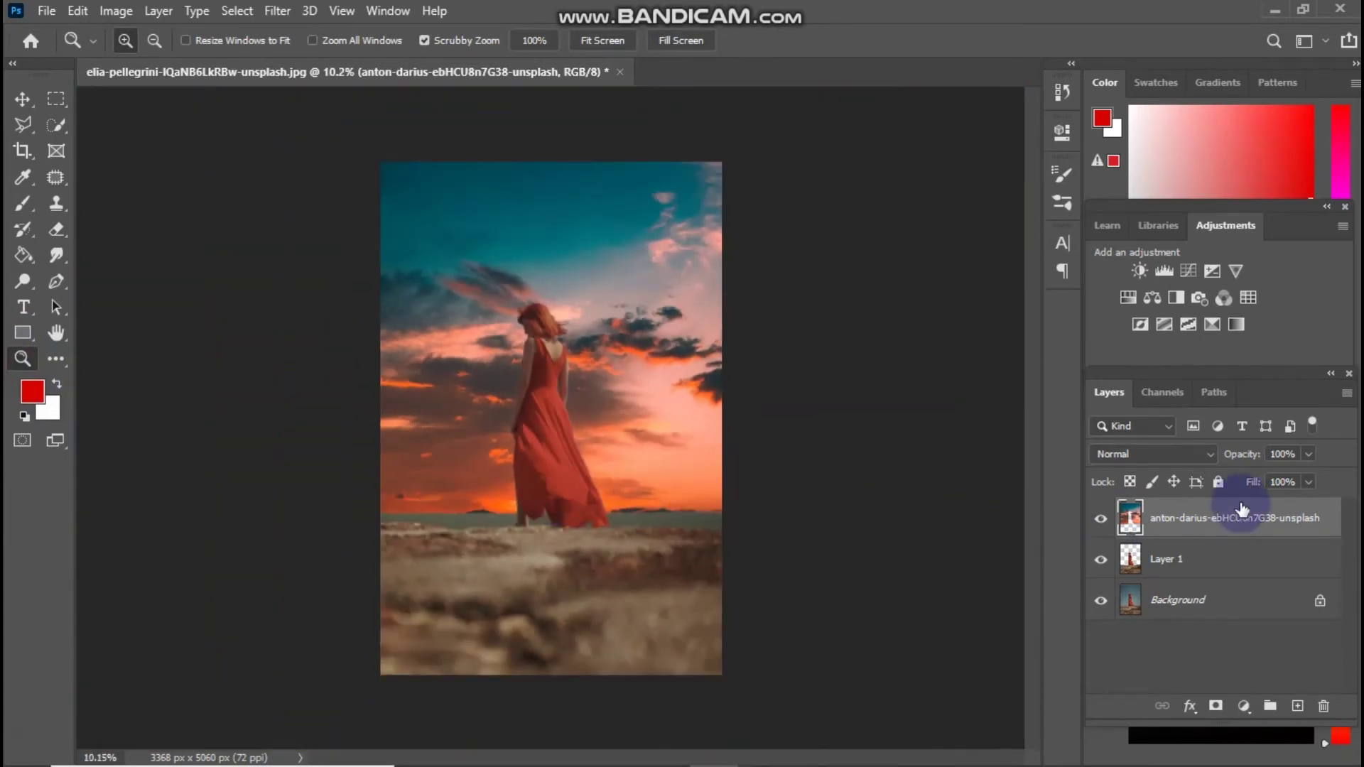
pyautogui.click(1307, 454)
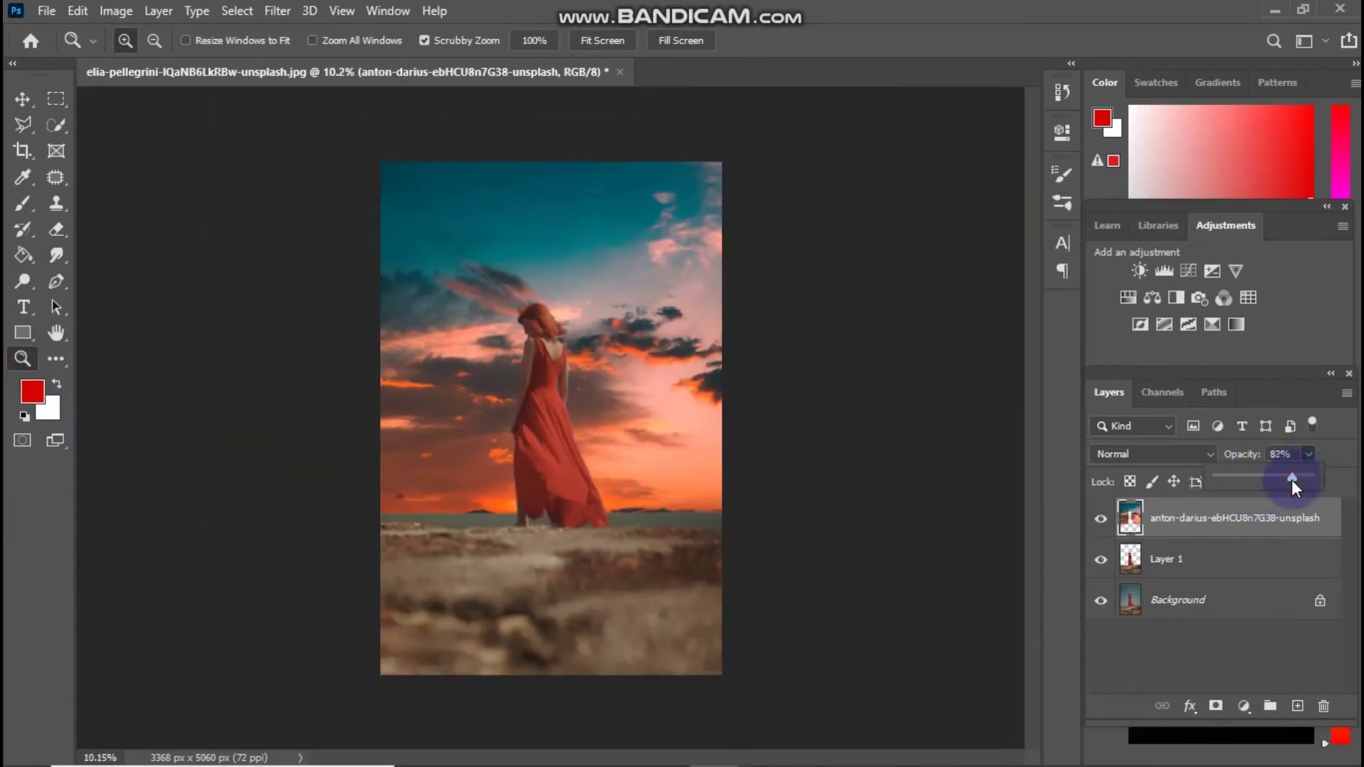
pyautogui.moveTo(1286, 474); pyautogui.dragTo(1285, 475)
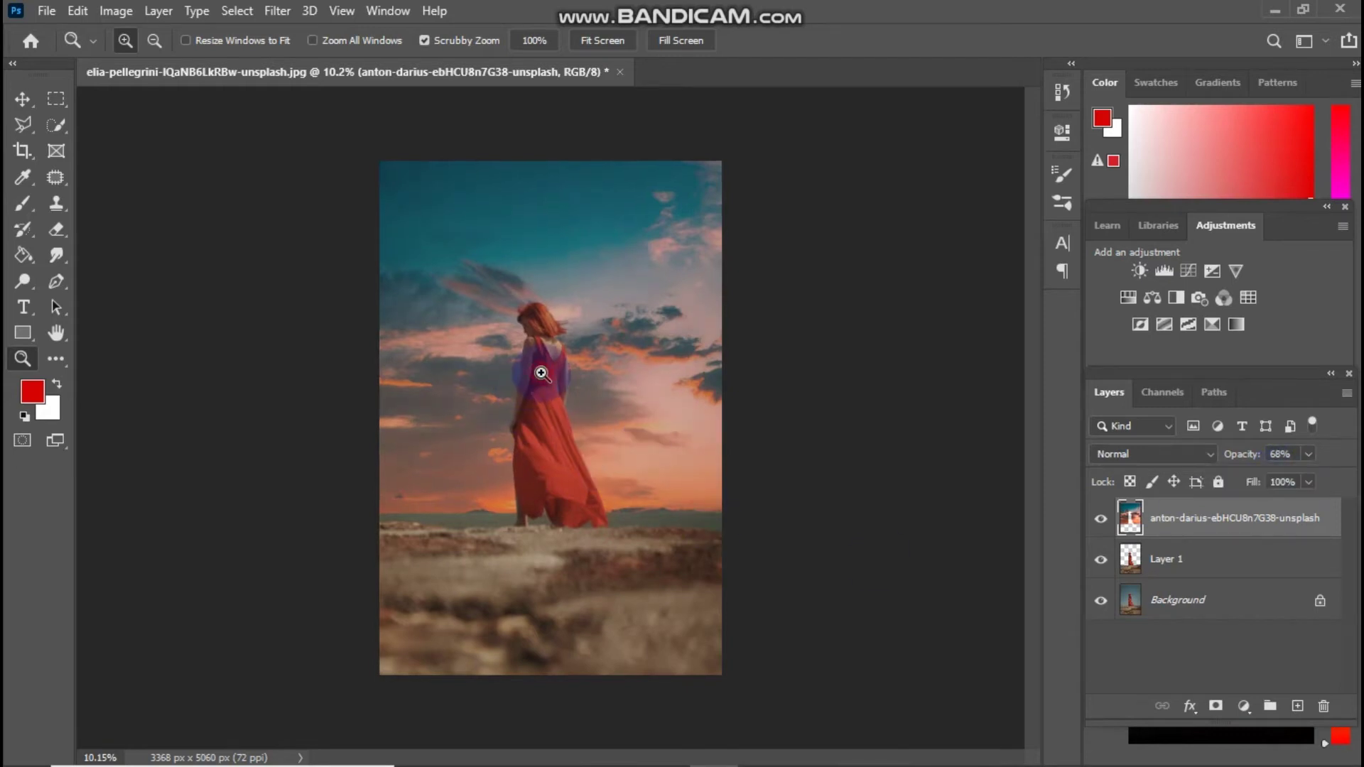
pyautogui.moveTo(541, 373); pyautogui.dragTo(519, 373)
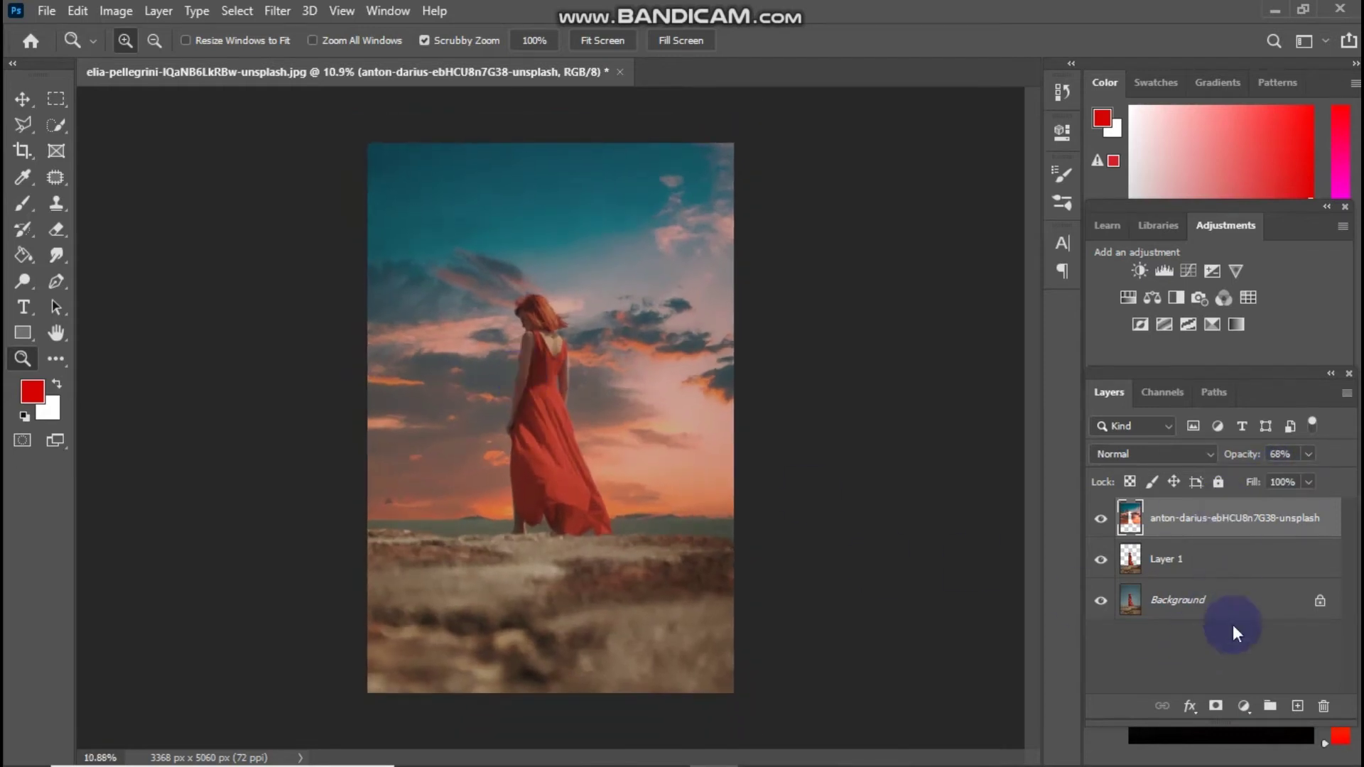
# Paint a large soft orange glow, sampled from the sky near the horizon, beside the woman on a new layer above the sunset
pyautogui.click(1297, 708)
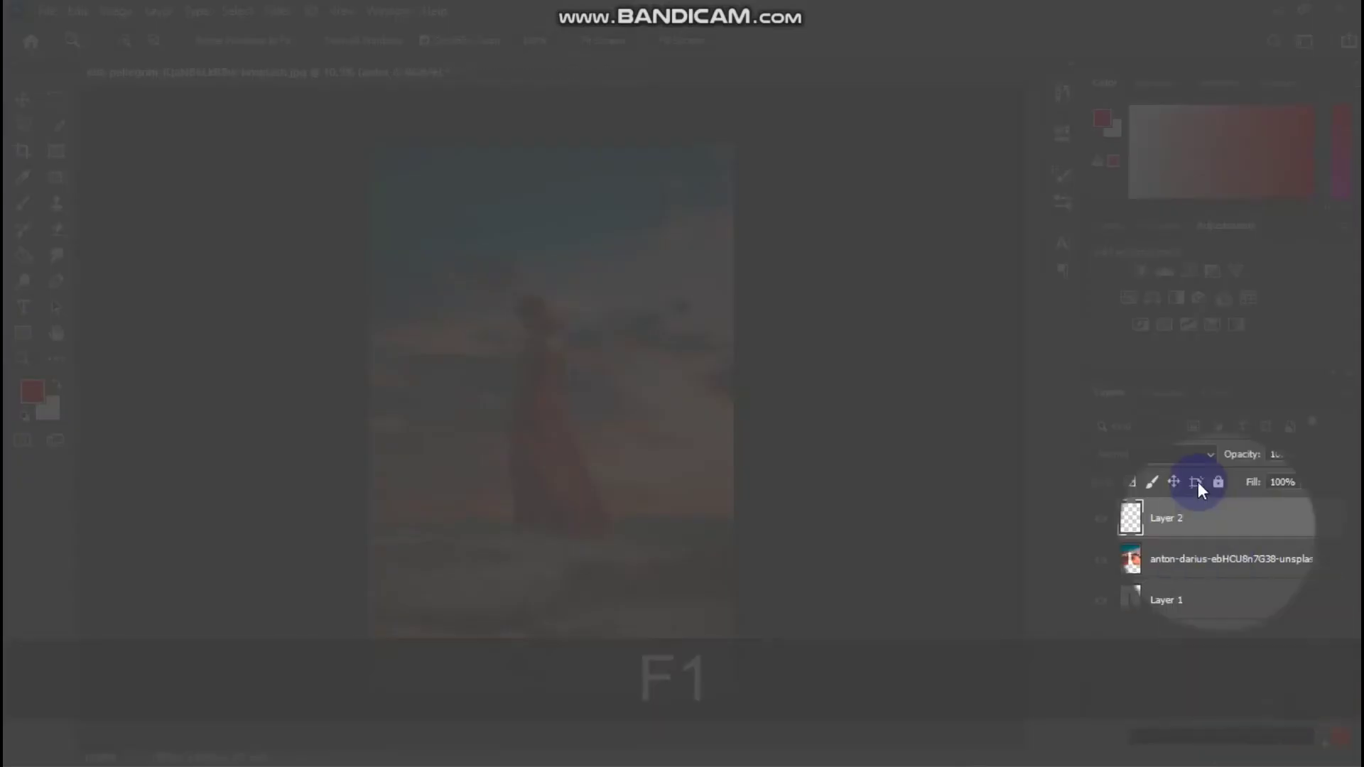
pyautogui.press('F1')
pyautogui.click(1198, 518)
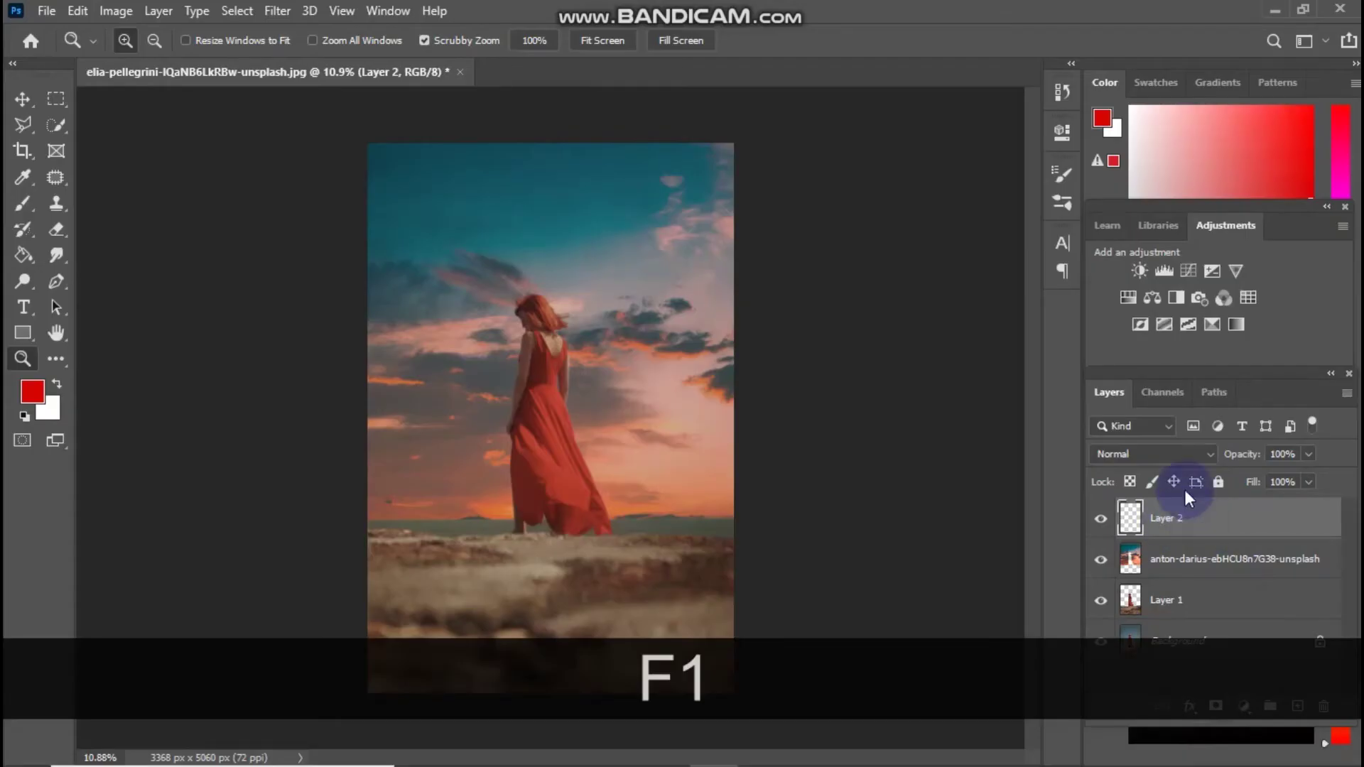
pyautogui.click(22, 207)
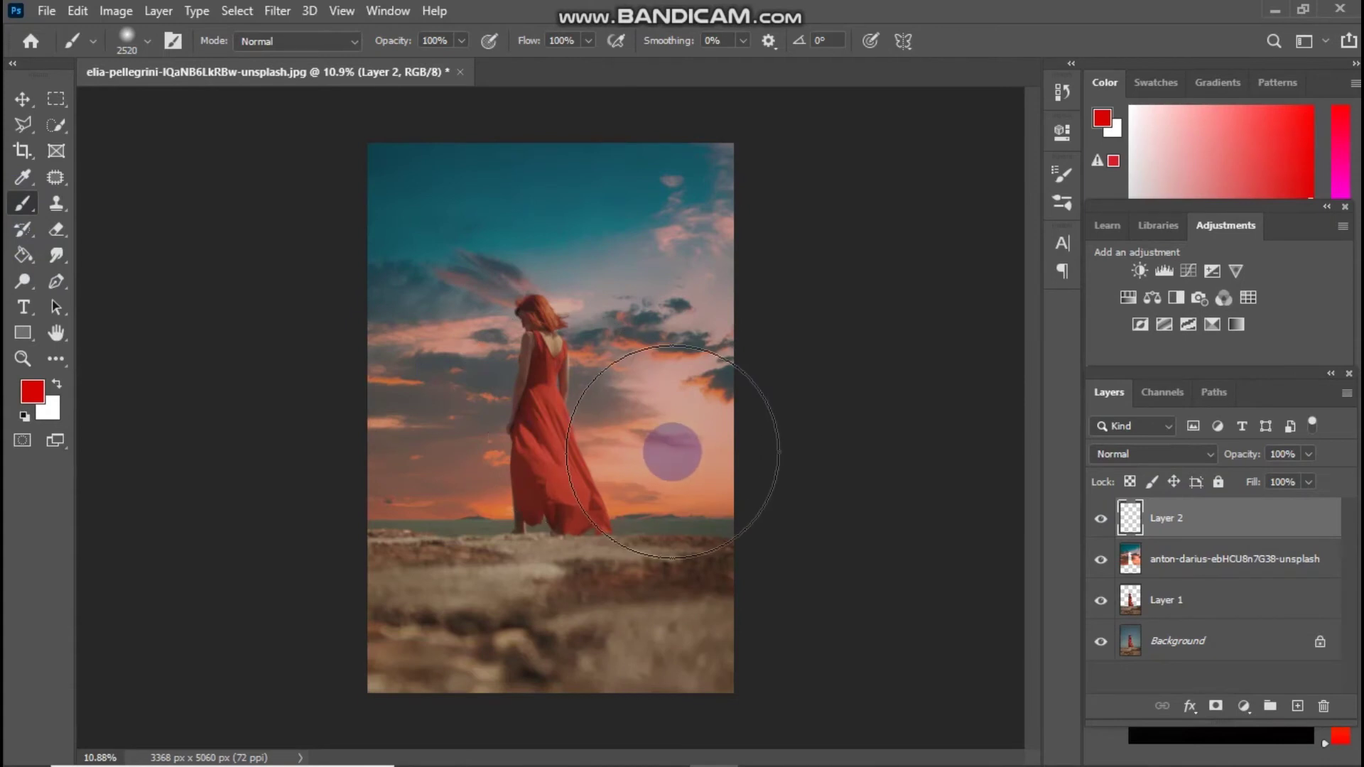
pyautogui.press('alt')
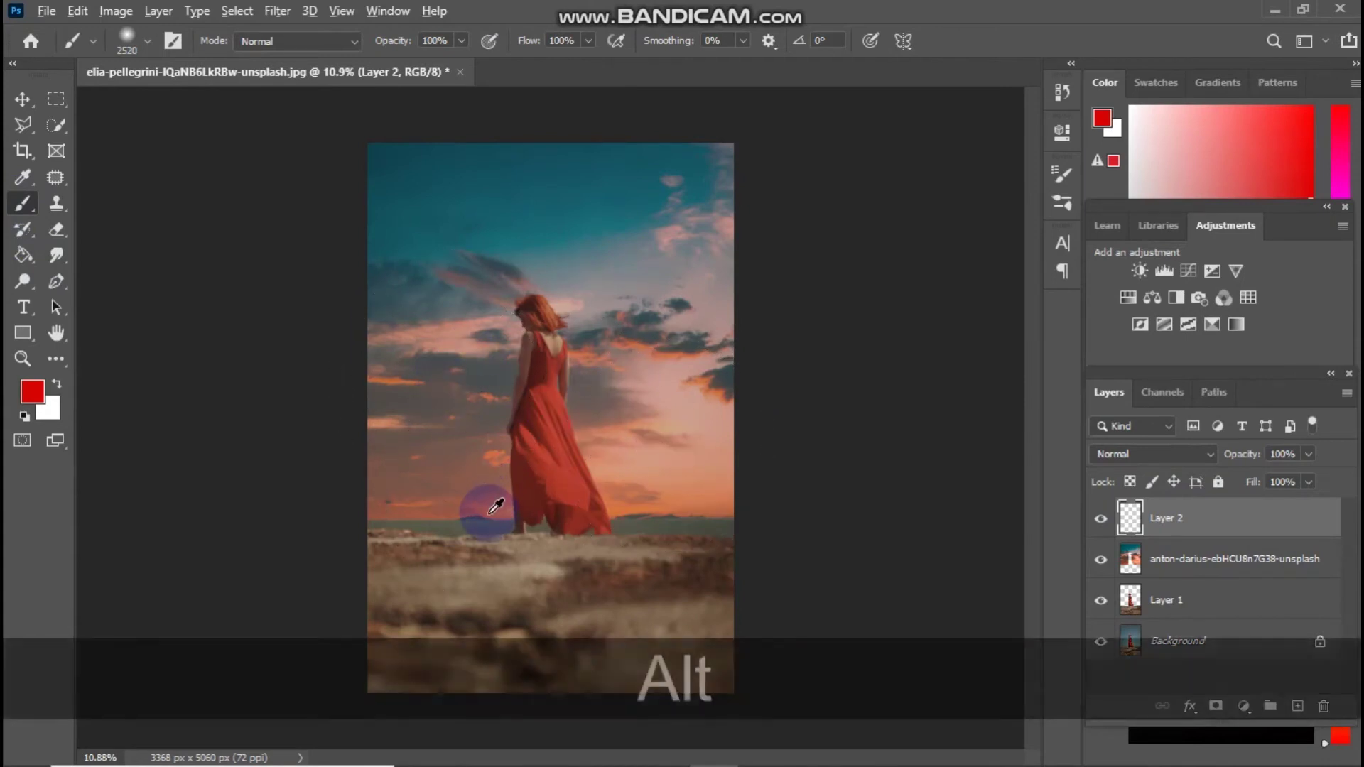
pyautogui.keyDown('alt'); pyautogui.click(492, 503); pyautogui.keyUp('alt')
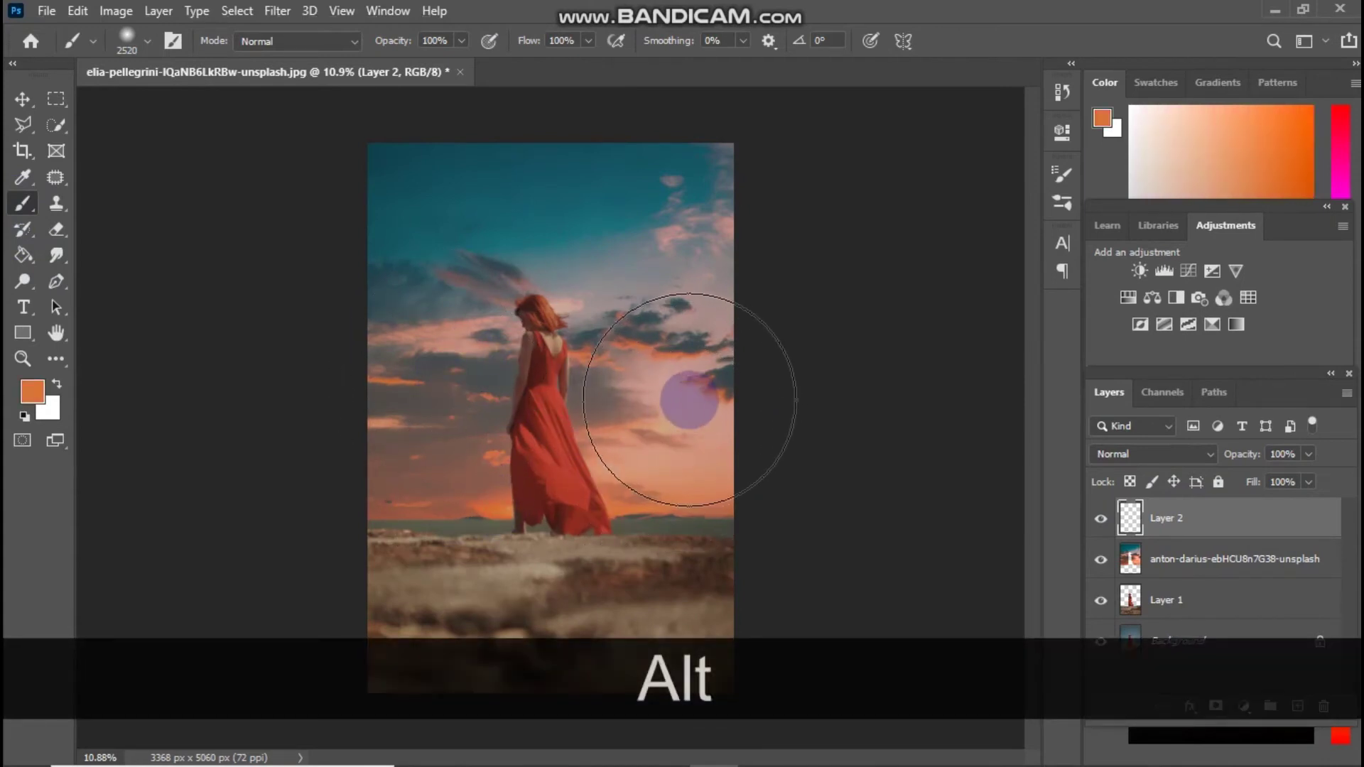
pyautogui.moveTo(681, 419)
pyautogui.mouseDown()
pyautogui.moveTo(655, 396)
pyautogui.moveTo(1199, 466)
pyautogui.mouseUp()
# Blend the orange glow layer with Screen and enlarge it proportionally to about 156%, extending it across the sky around the woman
pyautogui.click(1186, 454)
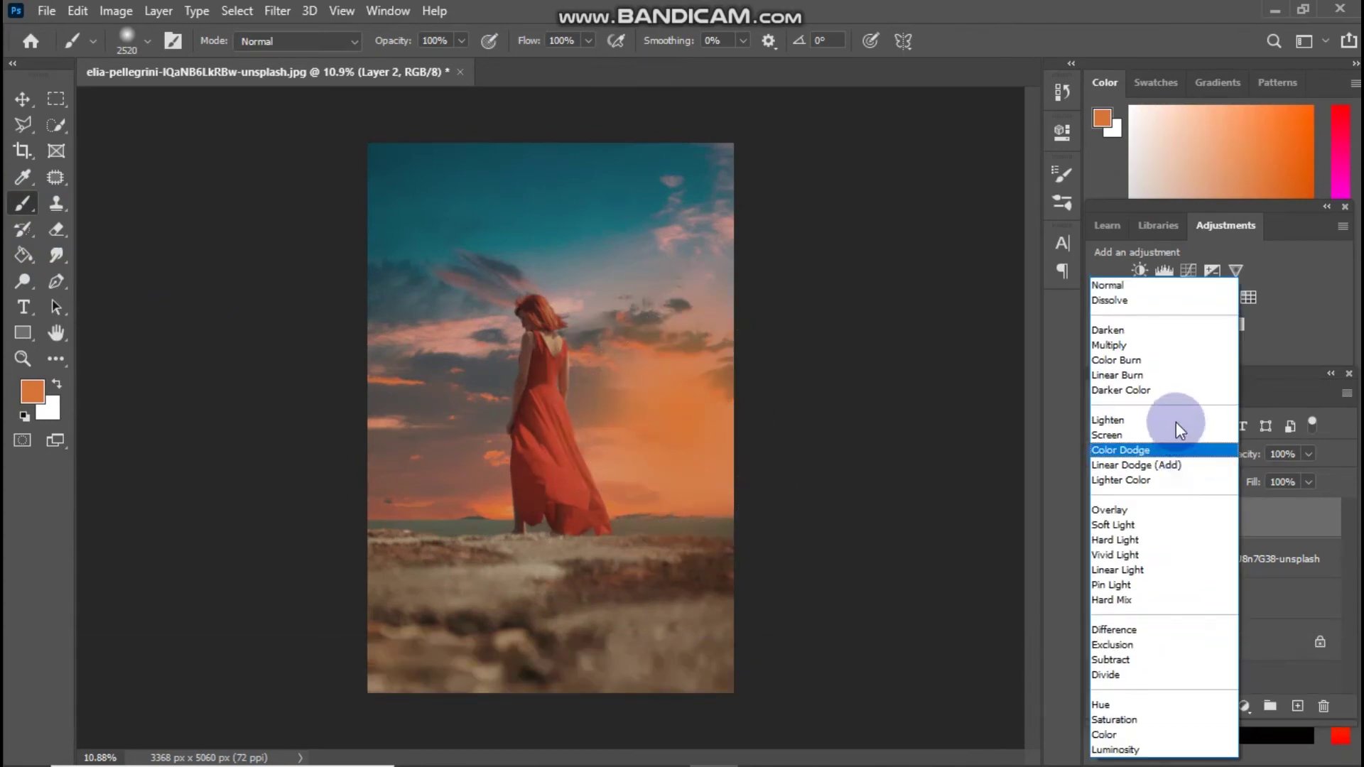
pyautogui.click(1160, 435)
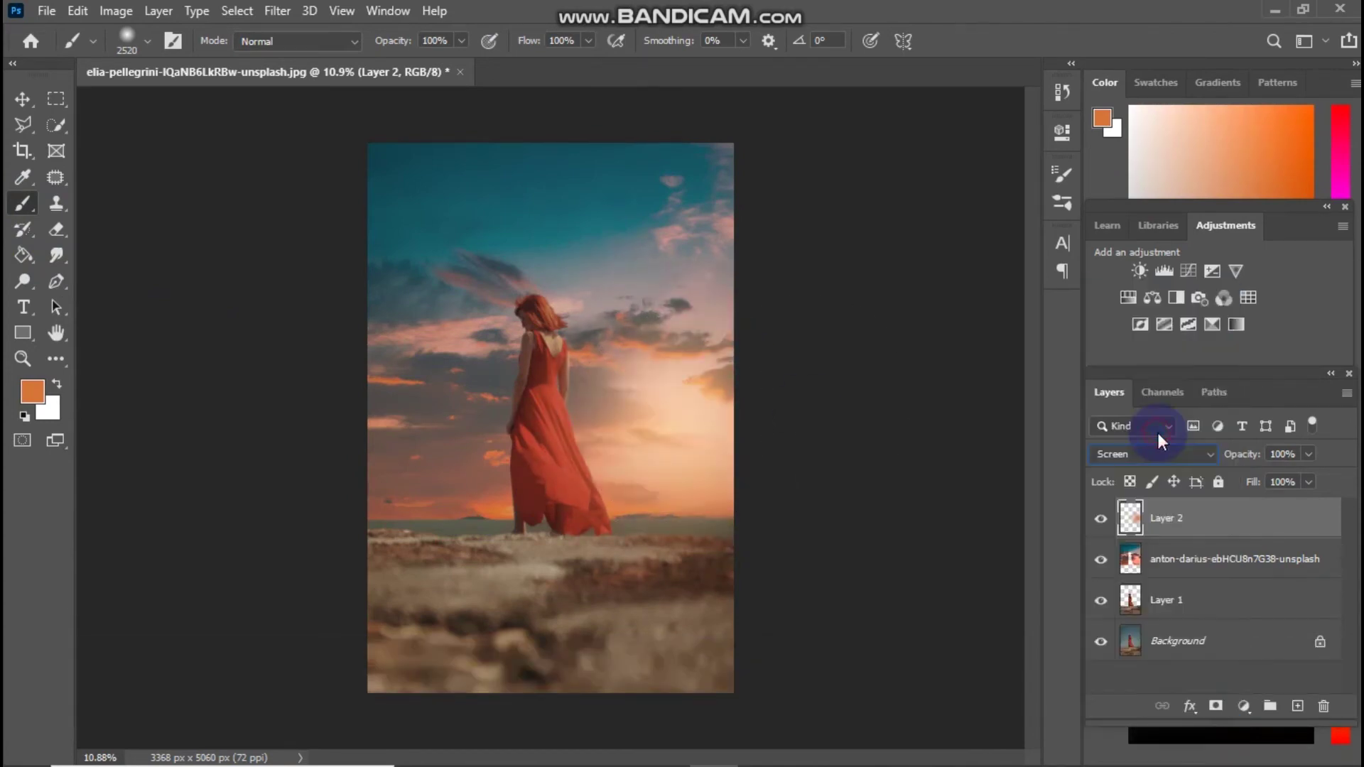
pyautogui.hotkey('ctrl', 't')
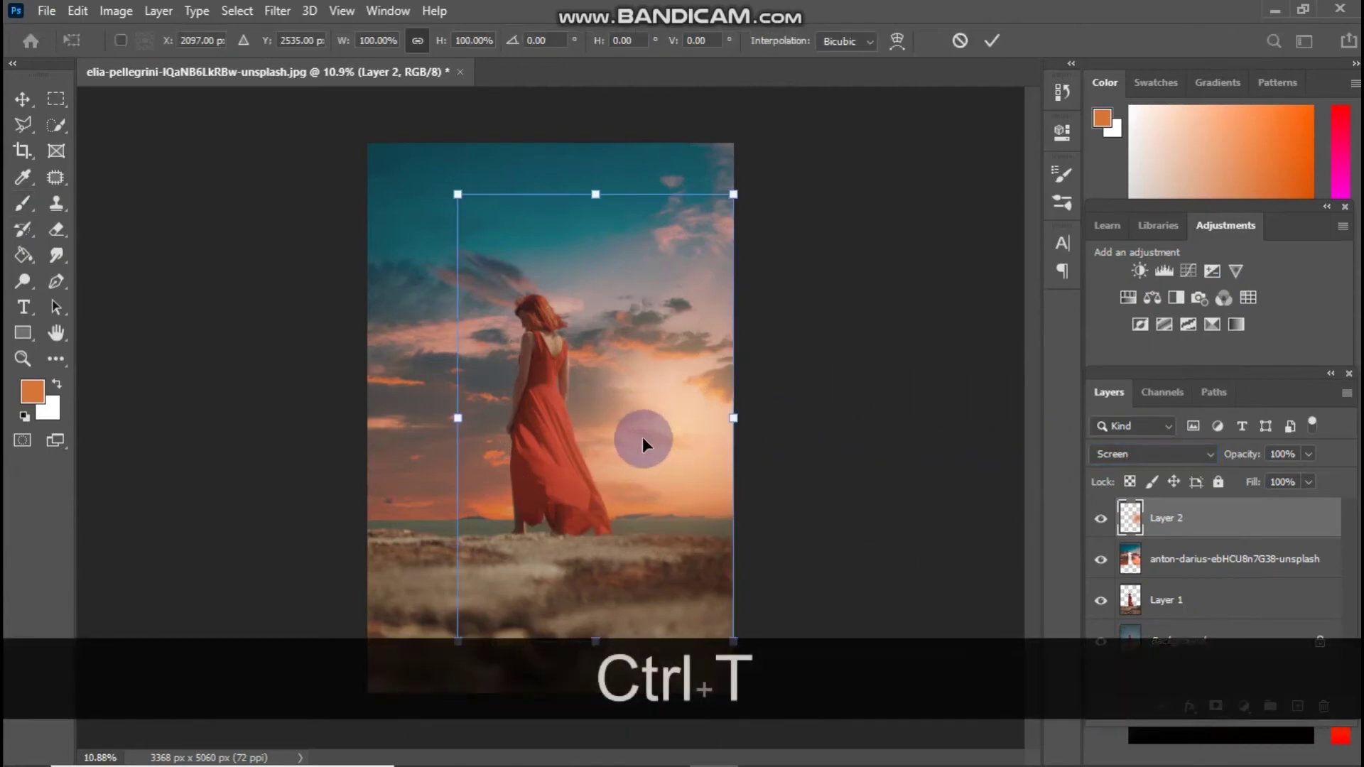
pyautogui.moveTo(458, 417); pyautogui.dragTo(338, 418)
pyautogui.moveTo(615, 459); pyautogui.dragTo(675, 452)
pyautogui.moveTo(396, 418); pyautogui.dragTo(377, 424)
pyautogui.moveTo(549, 426); pyautogui.dragTo(563, 434)
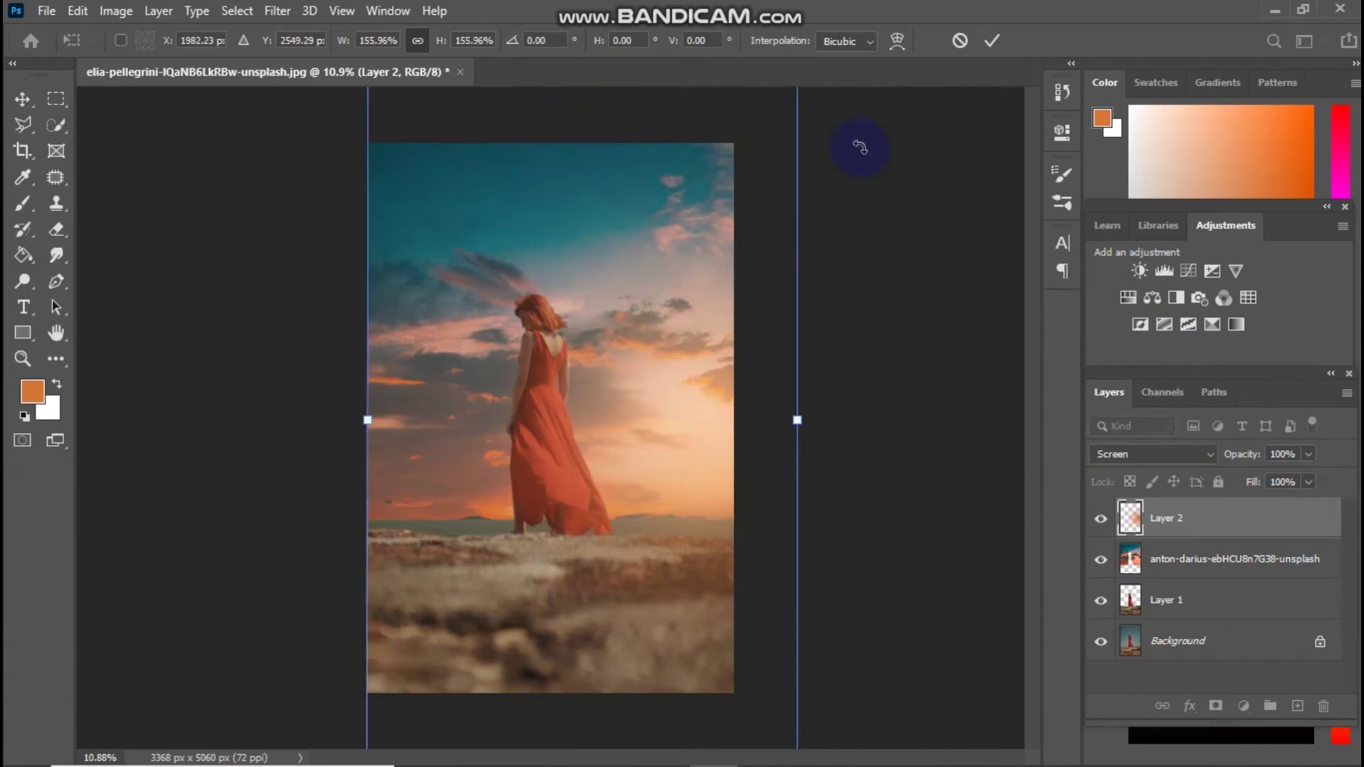
pyautogui.click(994, 44)
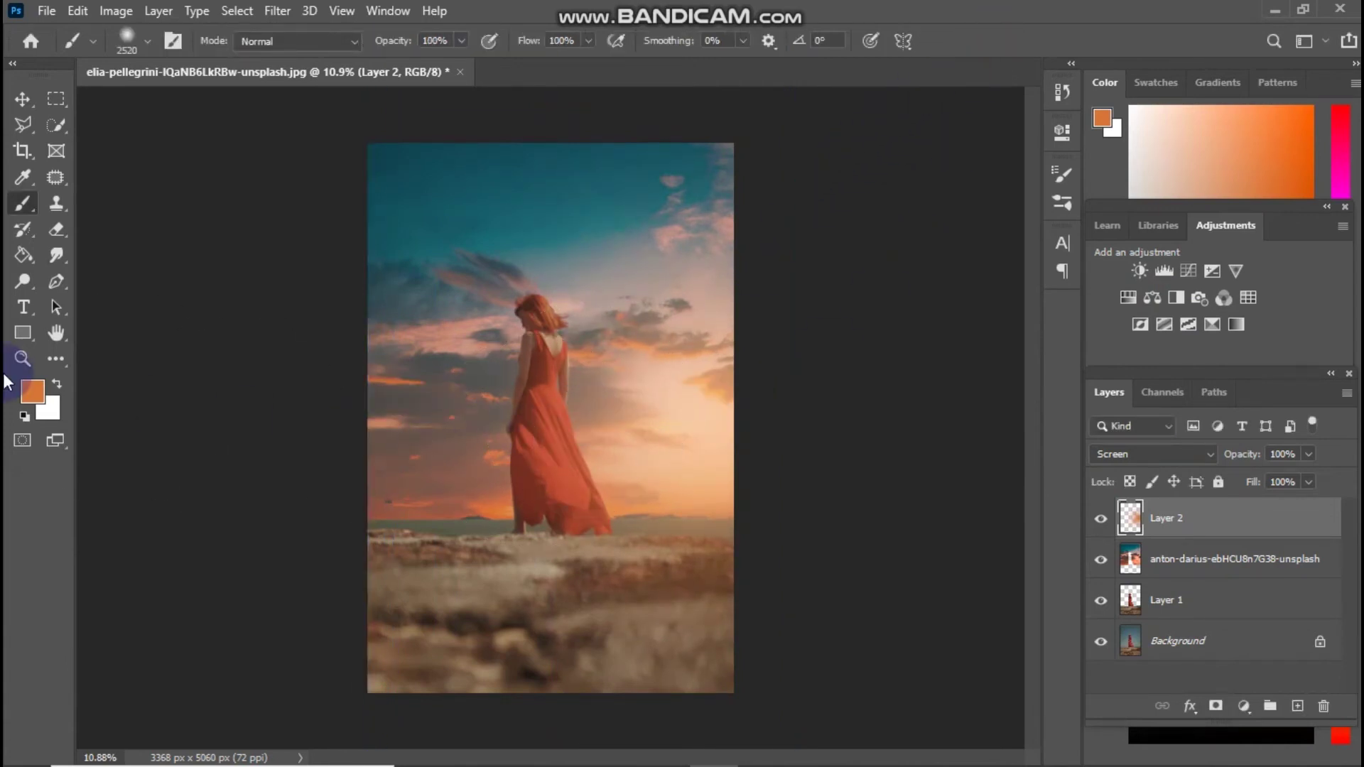
pyautogui.click(22, 358)
pyautogui.moveTo(523, 390)
pyautogui.mouseDown()
pyautogui.moveTo(572, 420)
pyautogui.moveTo(518, 402)
pyautogui.moveTo(527, 412)
pyautogui.mouseUp()
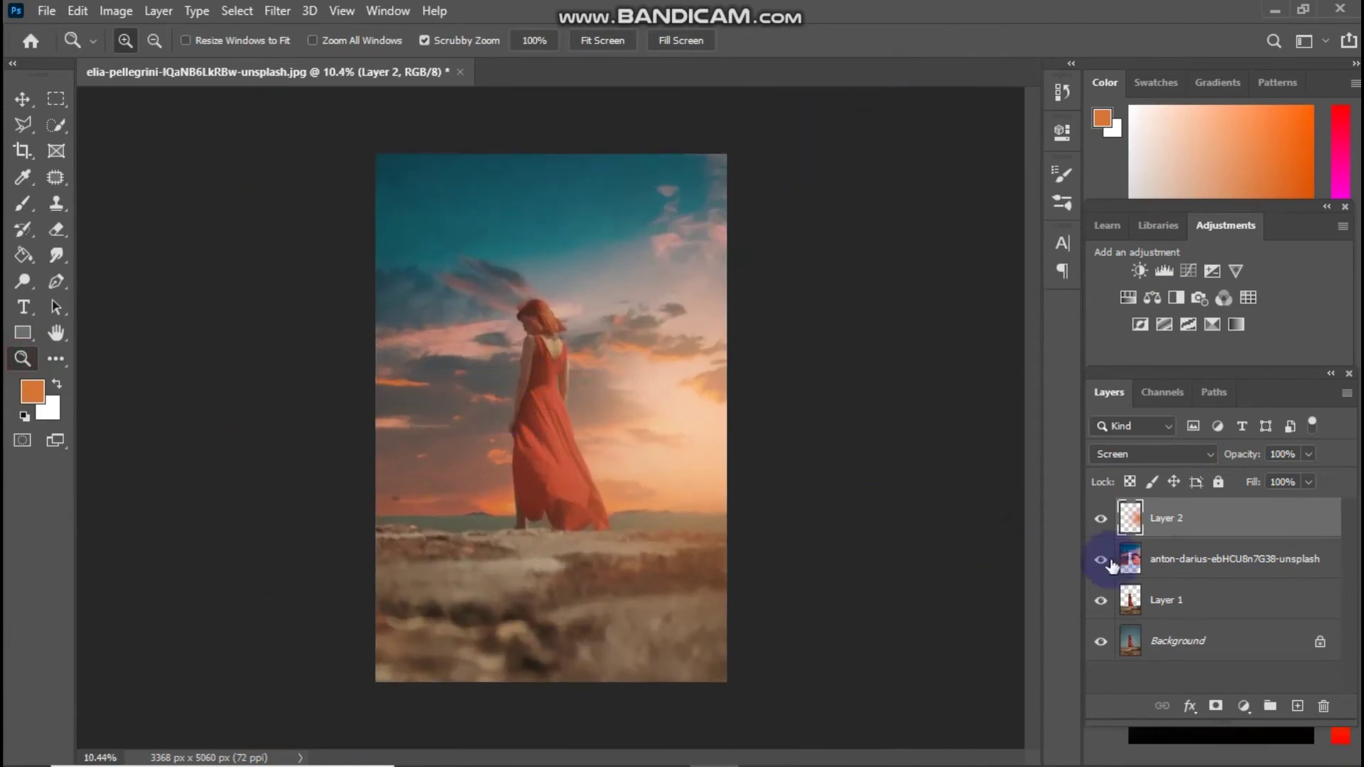
# Add a Curves adjustment above the glow layer and pull in the RGB black and white points to increase contrast
pyautogui.click(1187, 526)
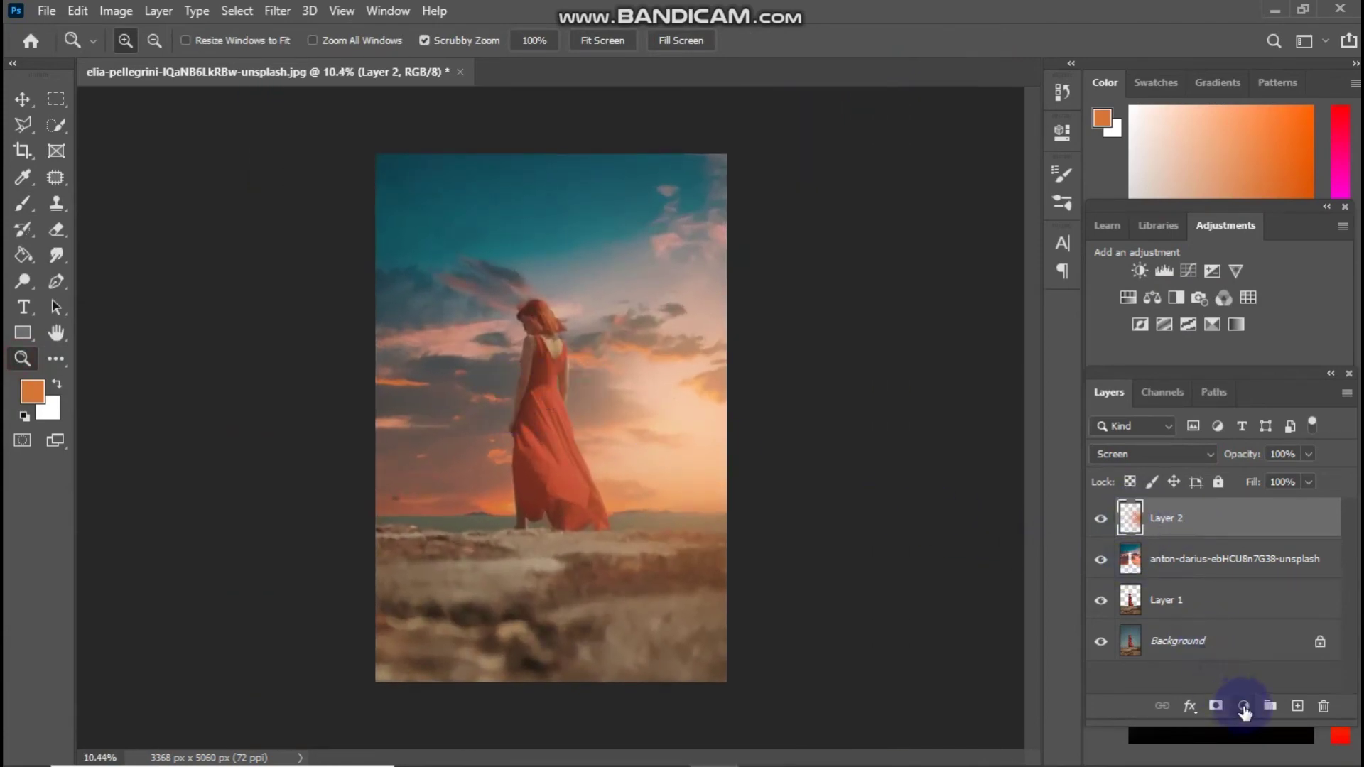
pyautogui.click(1243, 706)
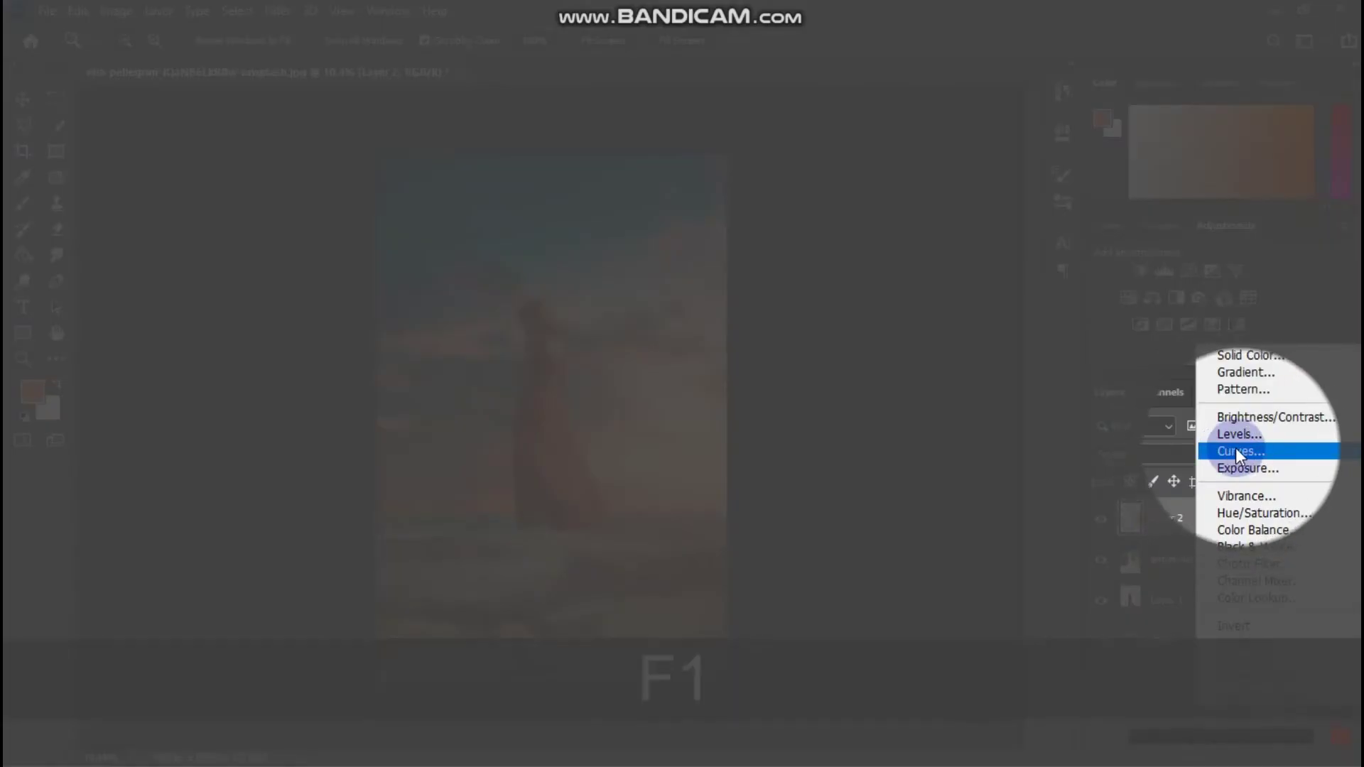
pyautogui.click(1235, 450)
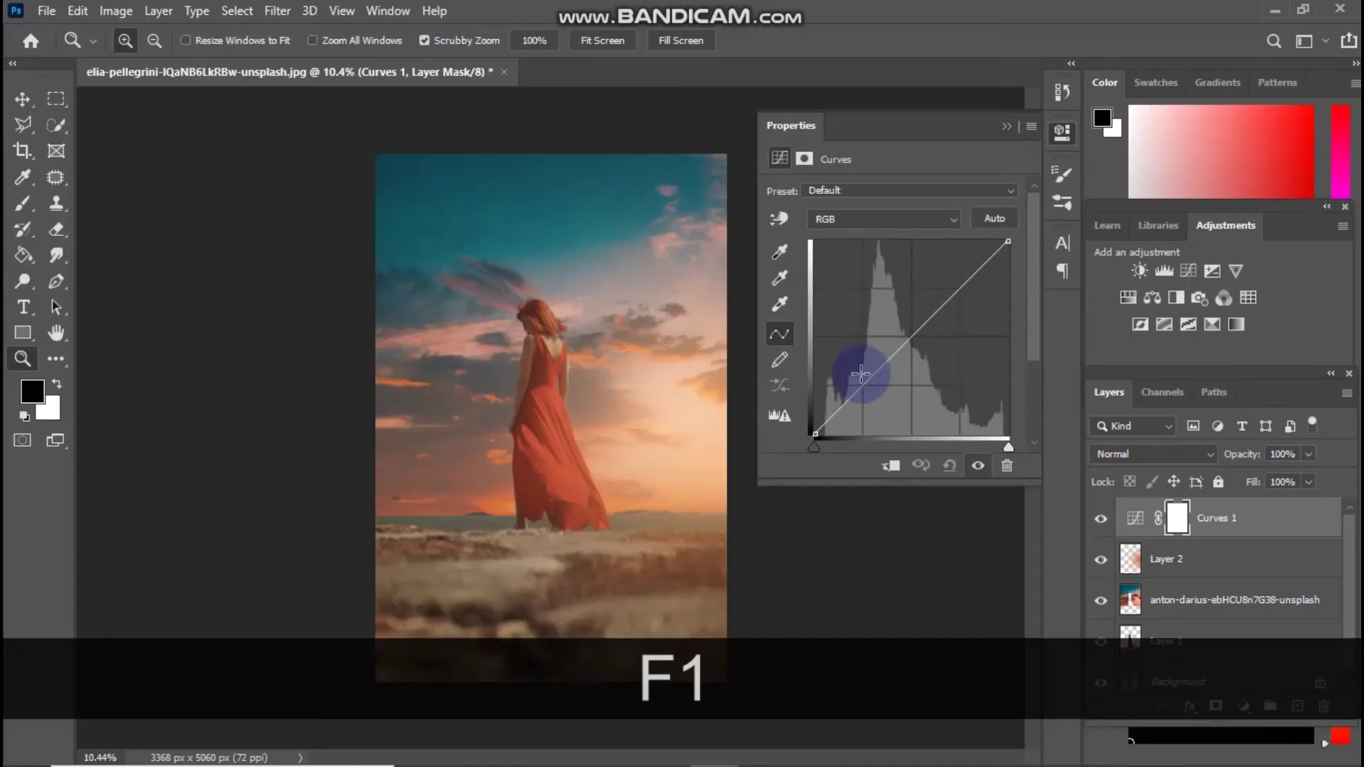
pyautogui.moveTo(815, 447); pyautogui.dragTo(835, 448)
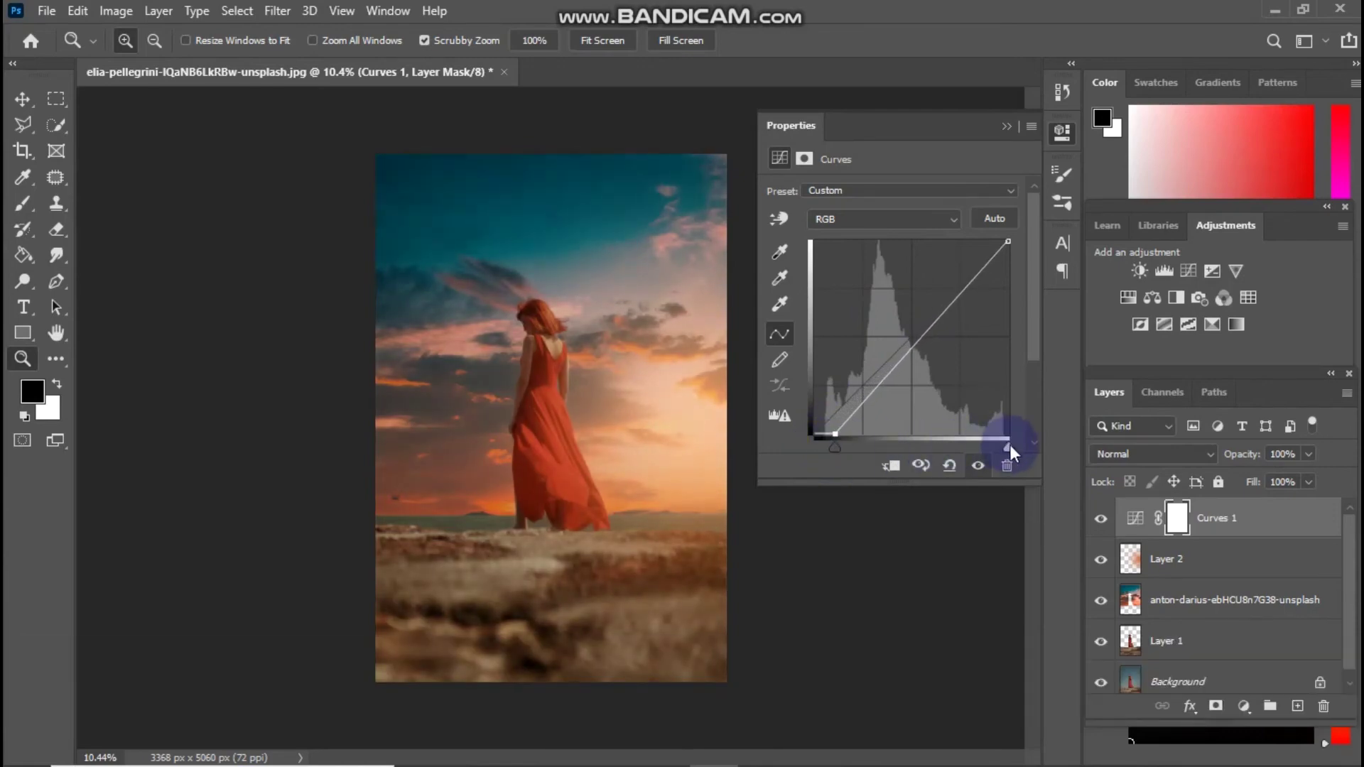
pyautogui.moveTo(1009, 444); pyautogui.dragTo(969, 444)
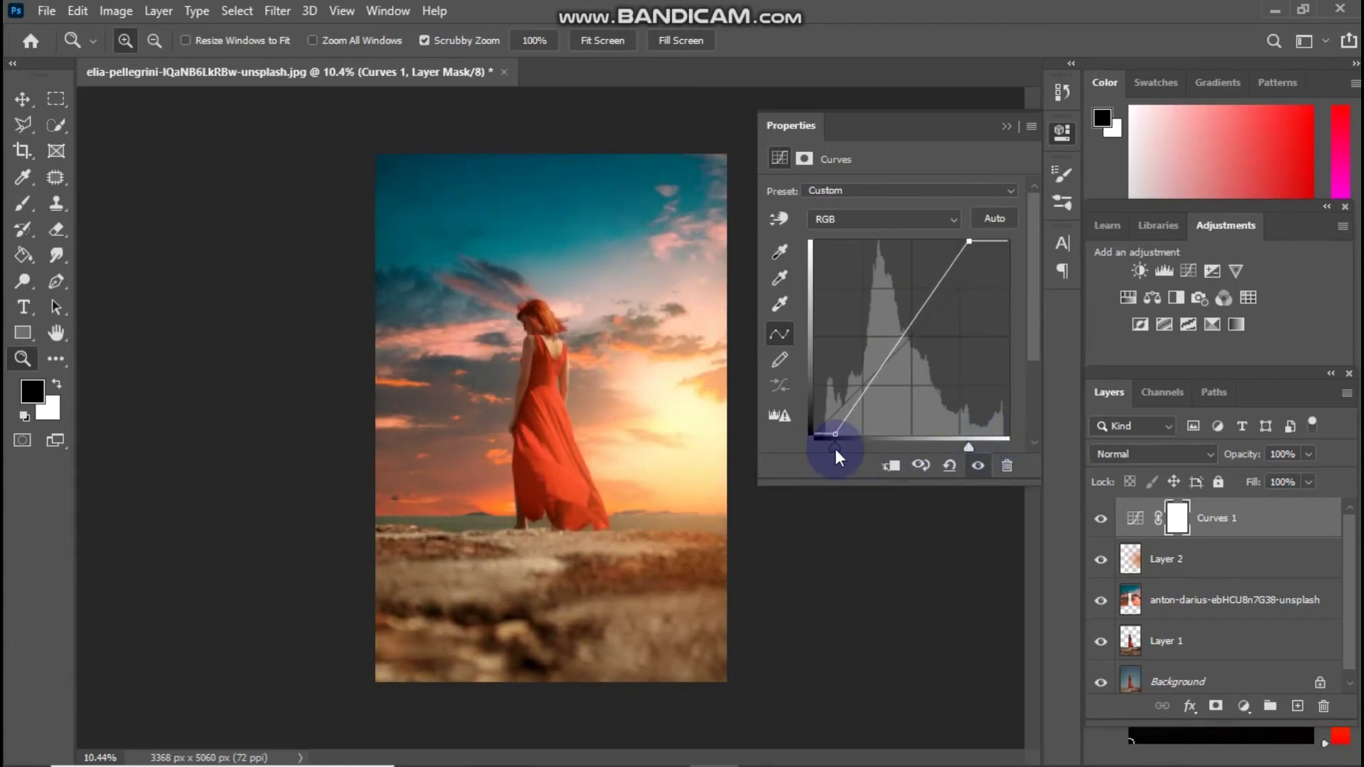
pyautogui.moveTo(834, 449); pyautogui.dragTo(831, 448)
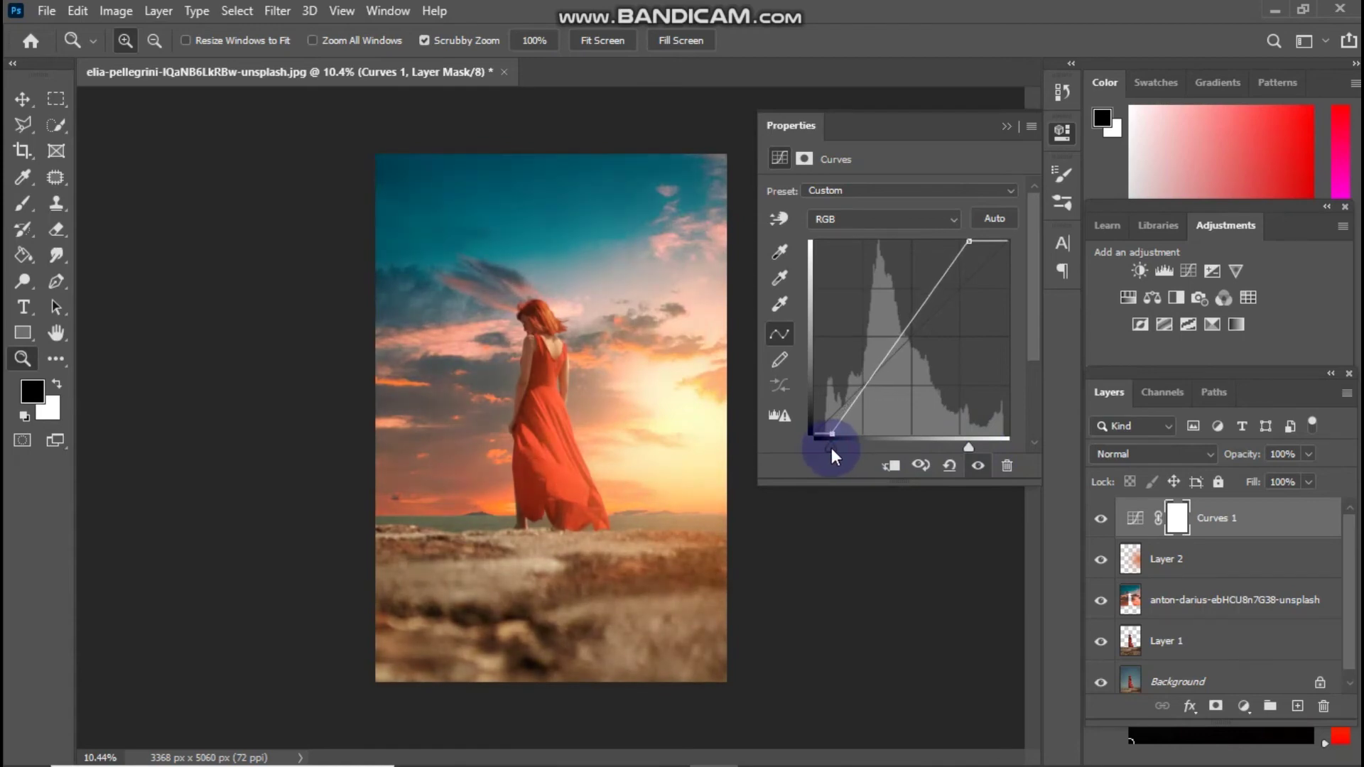
# Move the Red curve's black and white points slightly inward in the Curves adjustment
pyautogui.click(885, 227)
pyautogui.click(875, 255)
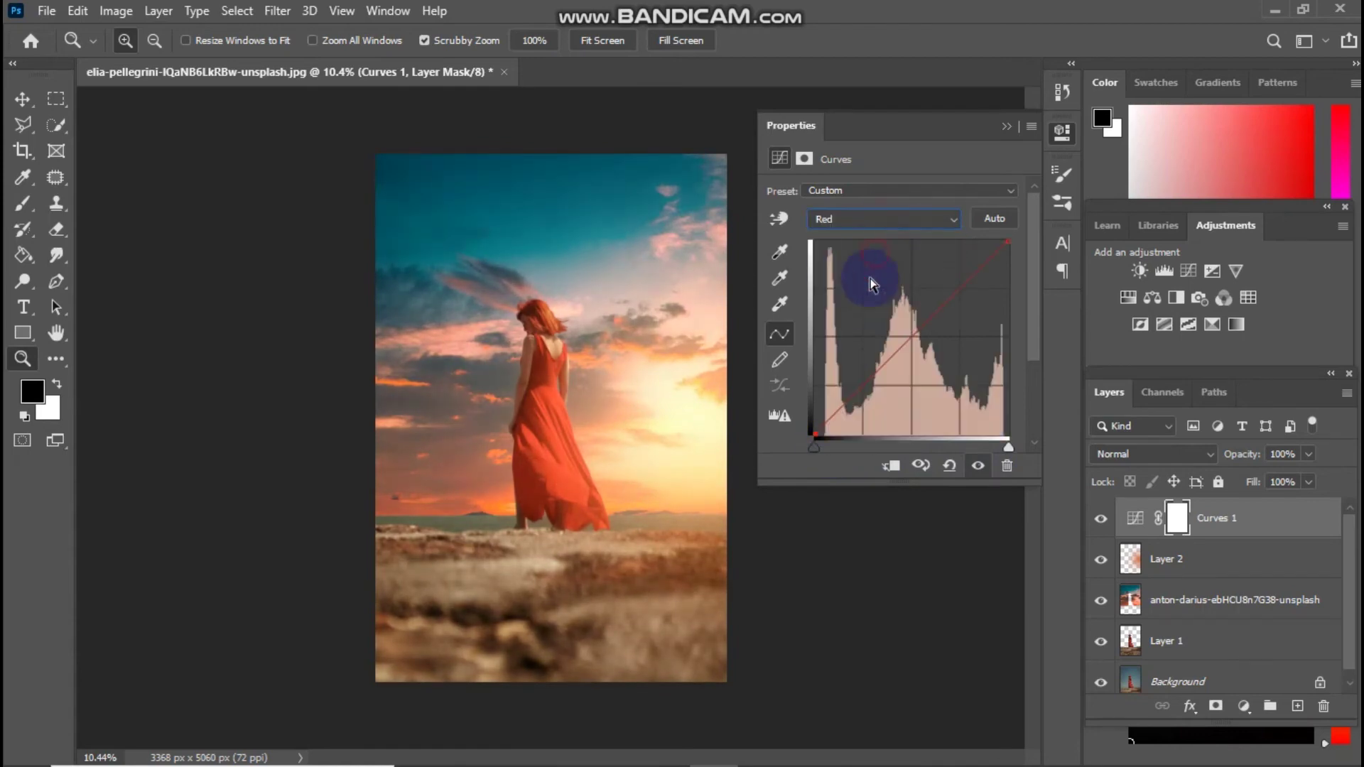
pyautogui.moveTo(816, 448); pyautogui.dragTo(825, 450)
pyautogui.moveTo(999, 444)
pyautogui.mouseDown()
pyautogui.moveTo(986, 445)
pyautogui.moveTo(1004, 445)
pyautogui.mouseUp()
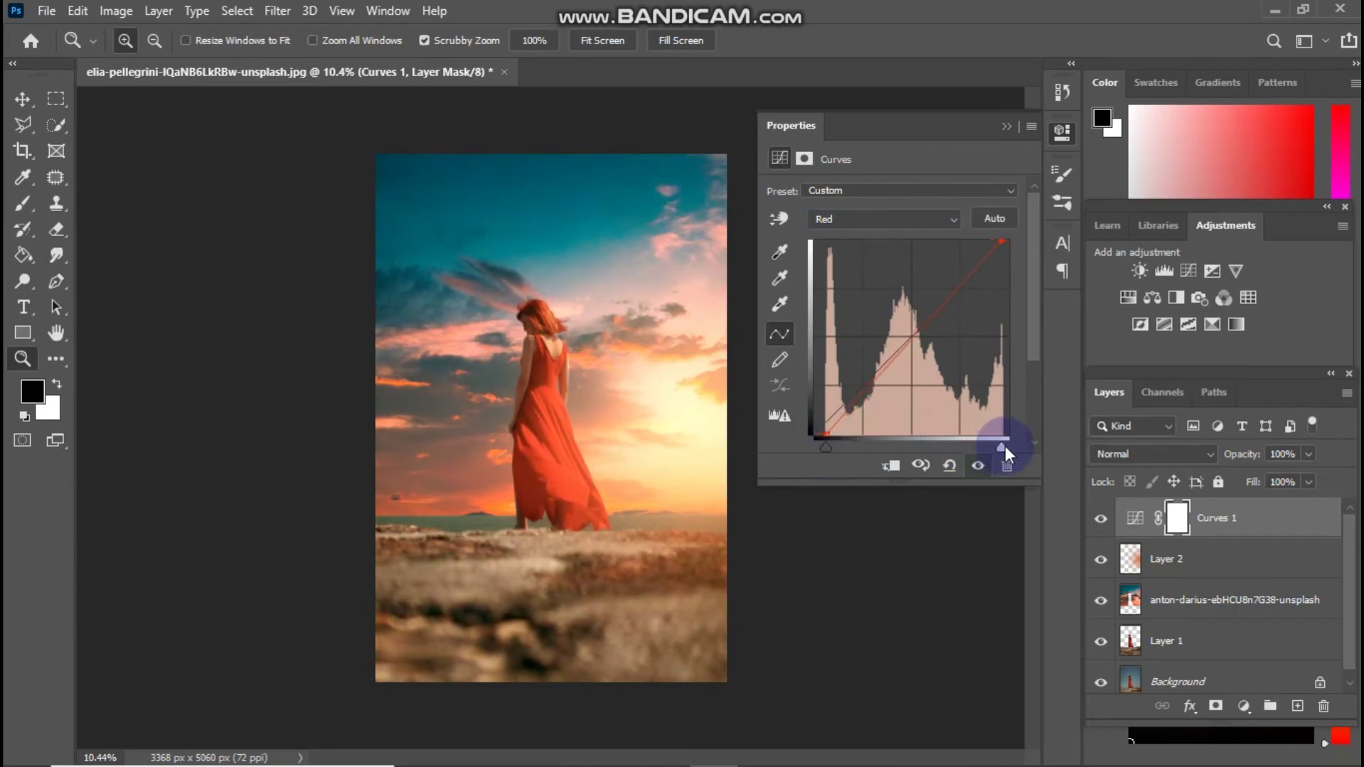
# Move the Green curve's black and white points slightly inward in the Curves adjustment
pyautogui.click(859, 219)
pyautogui.click(854, 270)
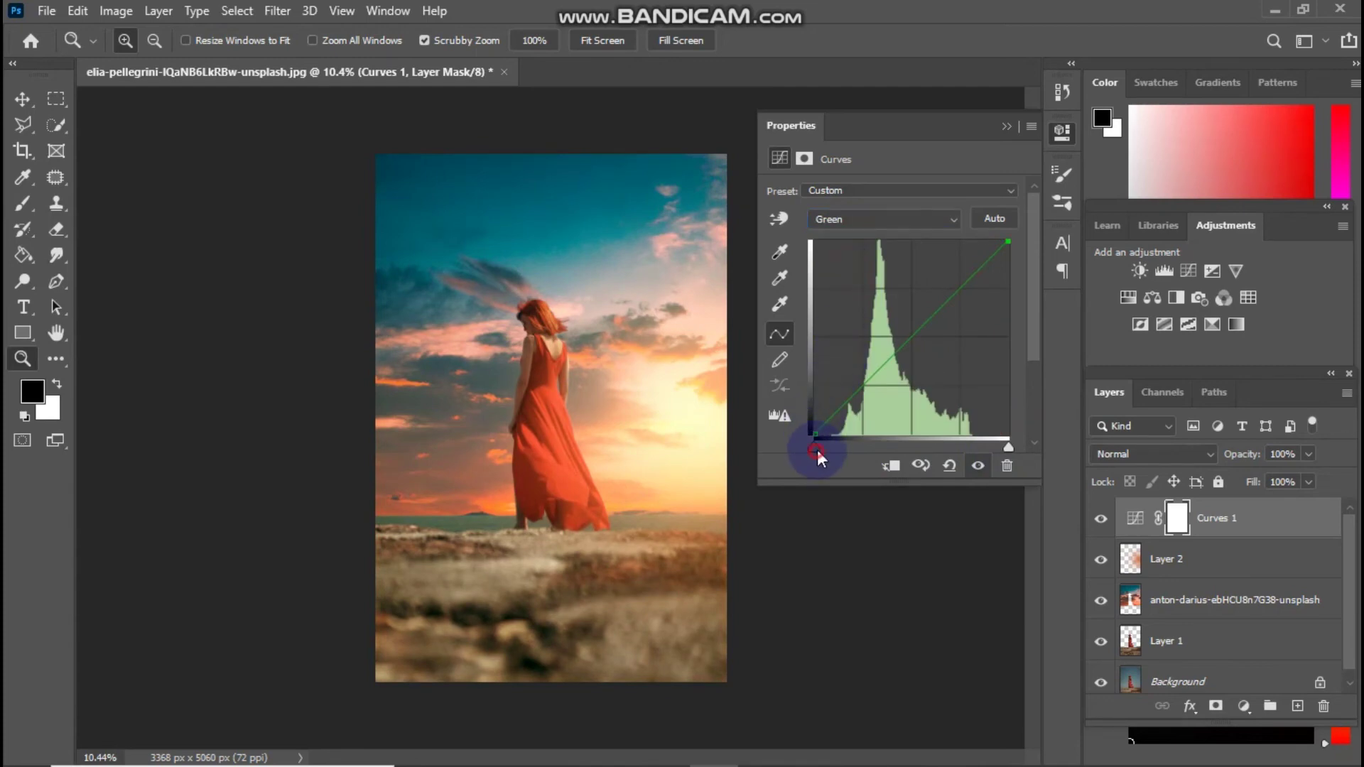
pyautogui.moveTo(817, 449); pyautogui.dragTo(820, 446)
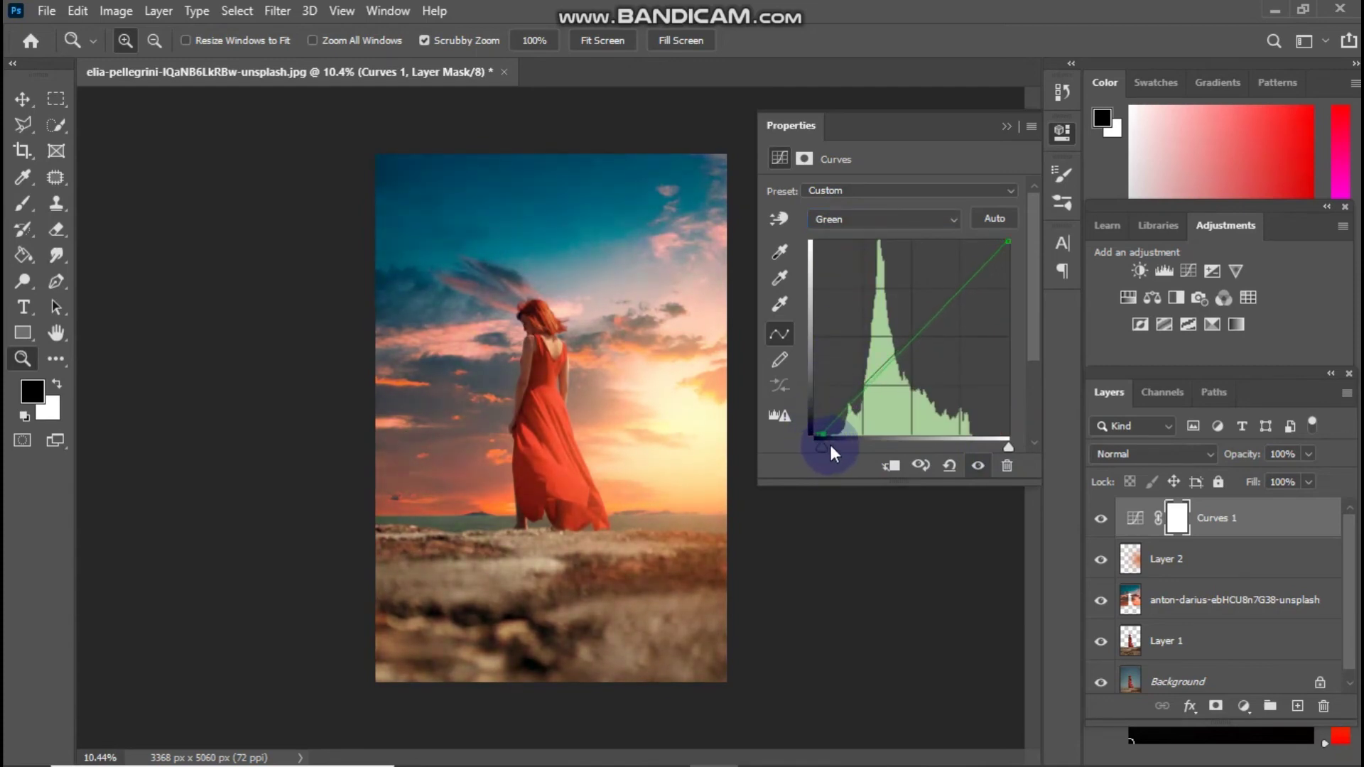
pyautogui.moveTo(996, 445)
pyautogui.mouseDown()
pyautogui.moveTo(982, 449)
pyautogui.moveTo(998, 453)
pyautogui.mouseUp()
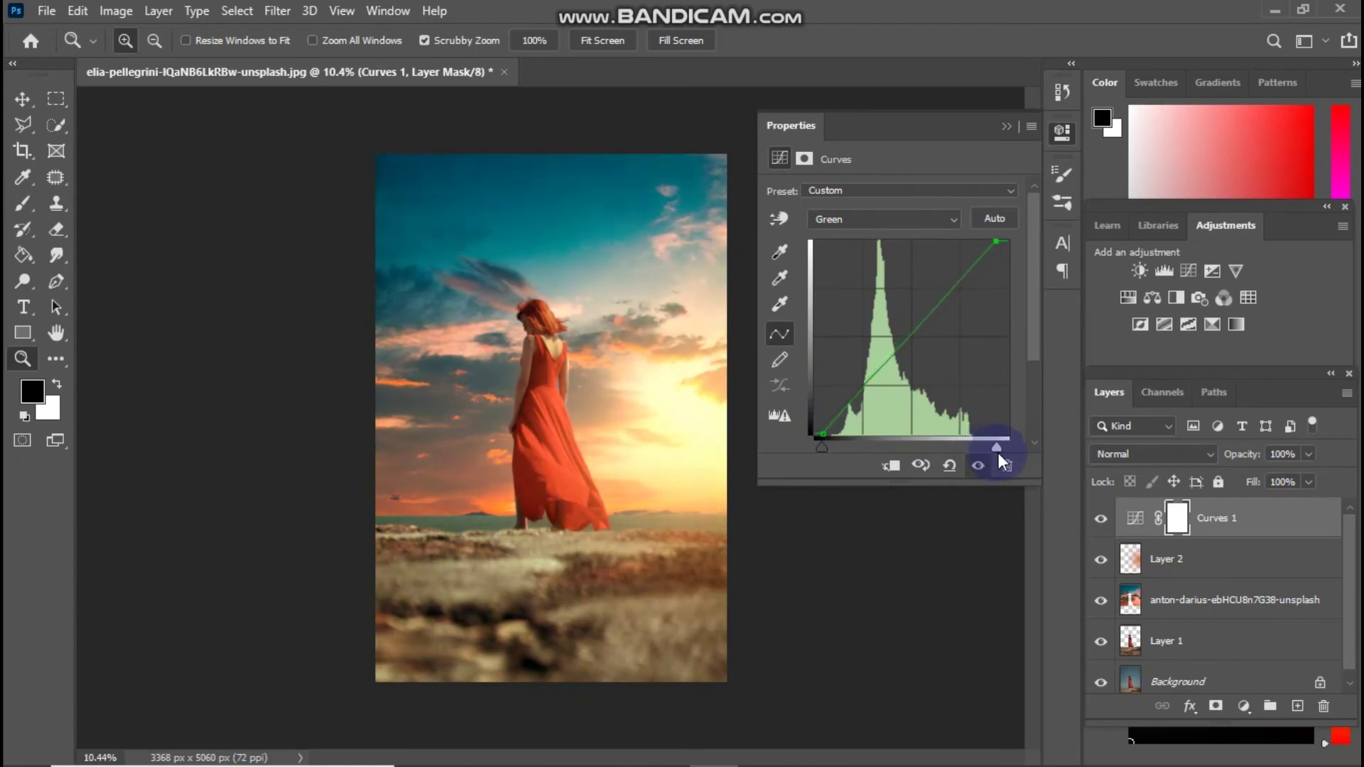
# Move the Blue curve's black and white points slightly inward and finish the Curves adjustment
pyautogui.click(886, 227)
pyautogui.click(878, 284)
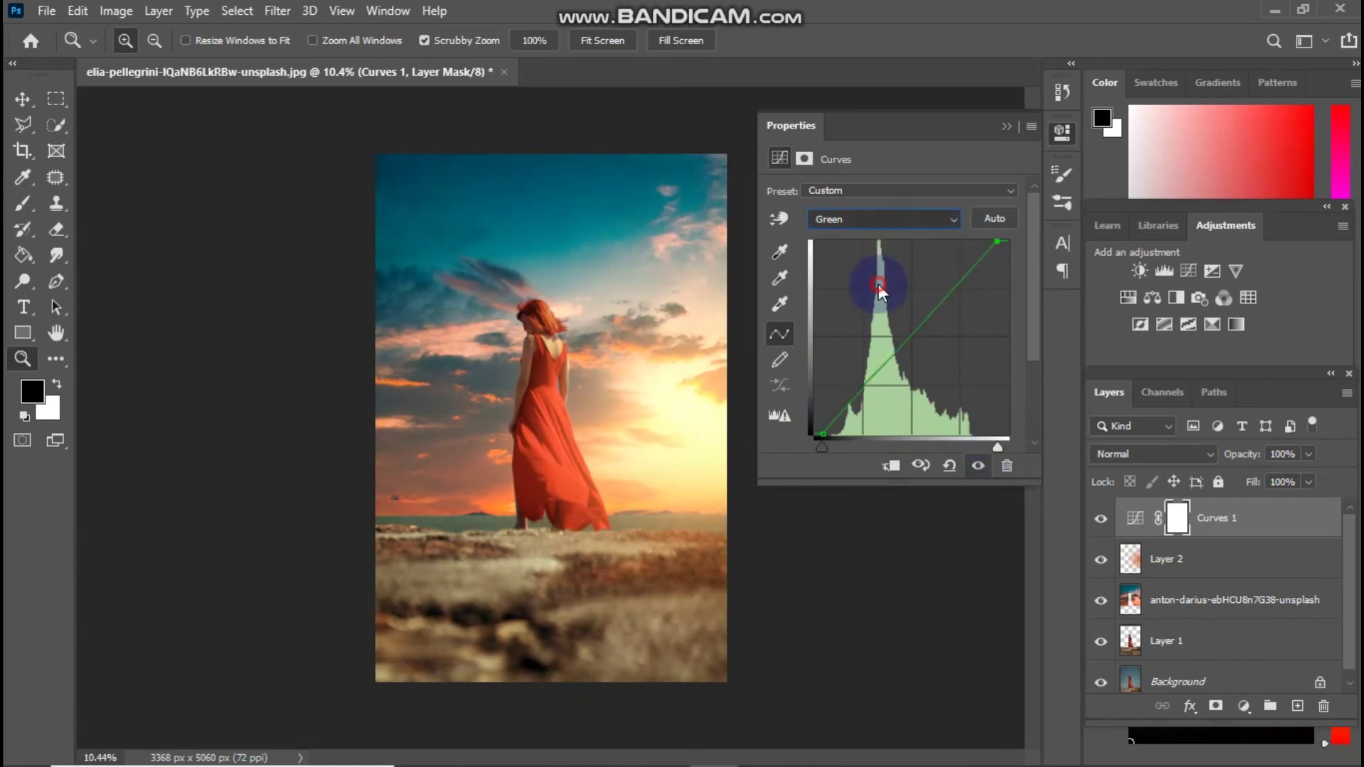
pyautogui.moveTo(819, 449); pyautogui.dragTo(819, 448)
pyautogui.moveTo(1007, 453); pyautogui.dragTo(1004, 449)
pyautogui.click(1005, 126)
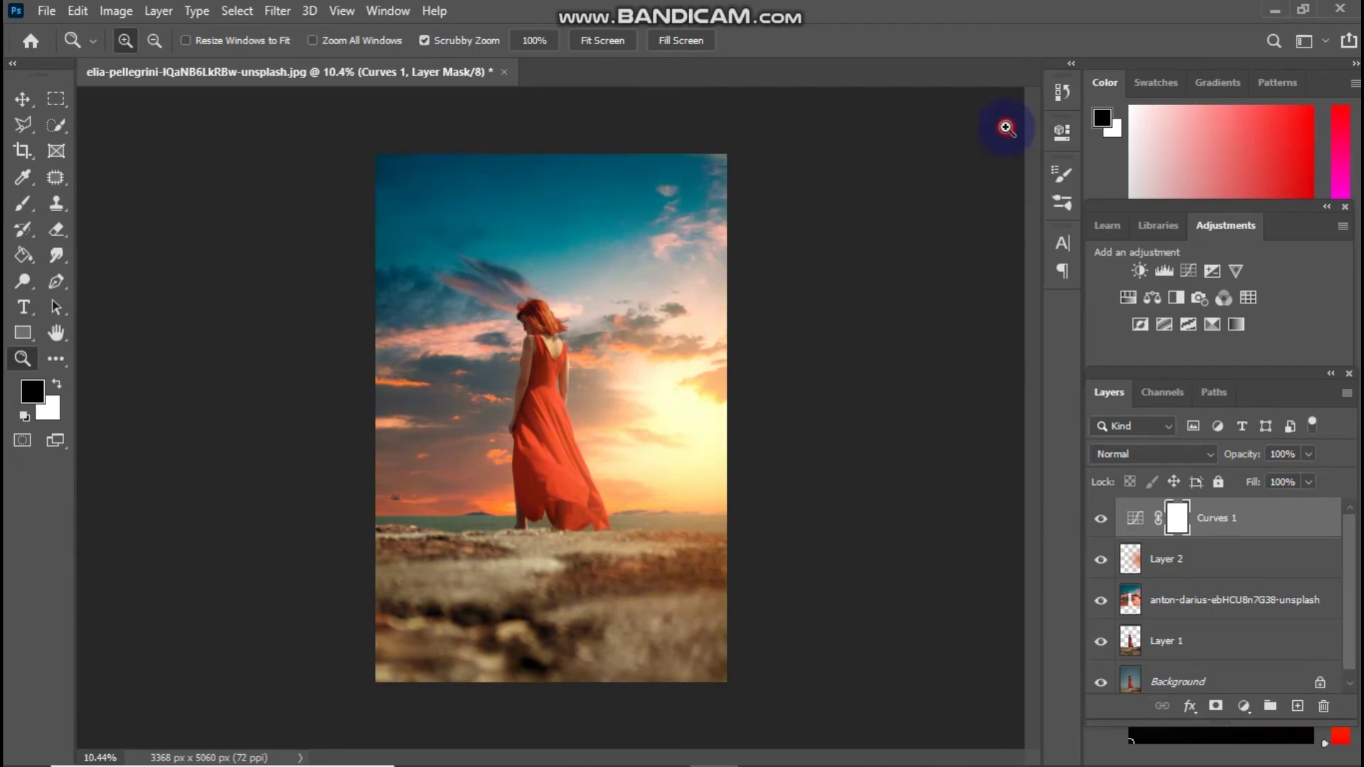
# Add a Selective Color adjustment above the Curves layer and moderately raise Yellow in the Reds
pyautogui.click(1243, 706)
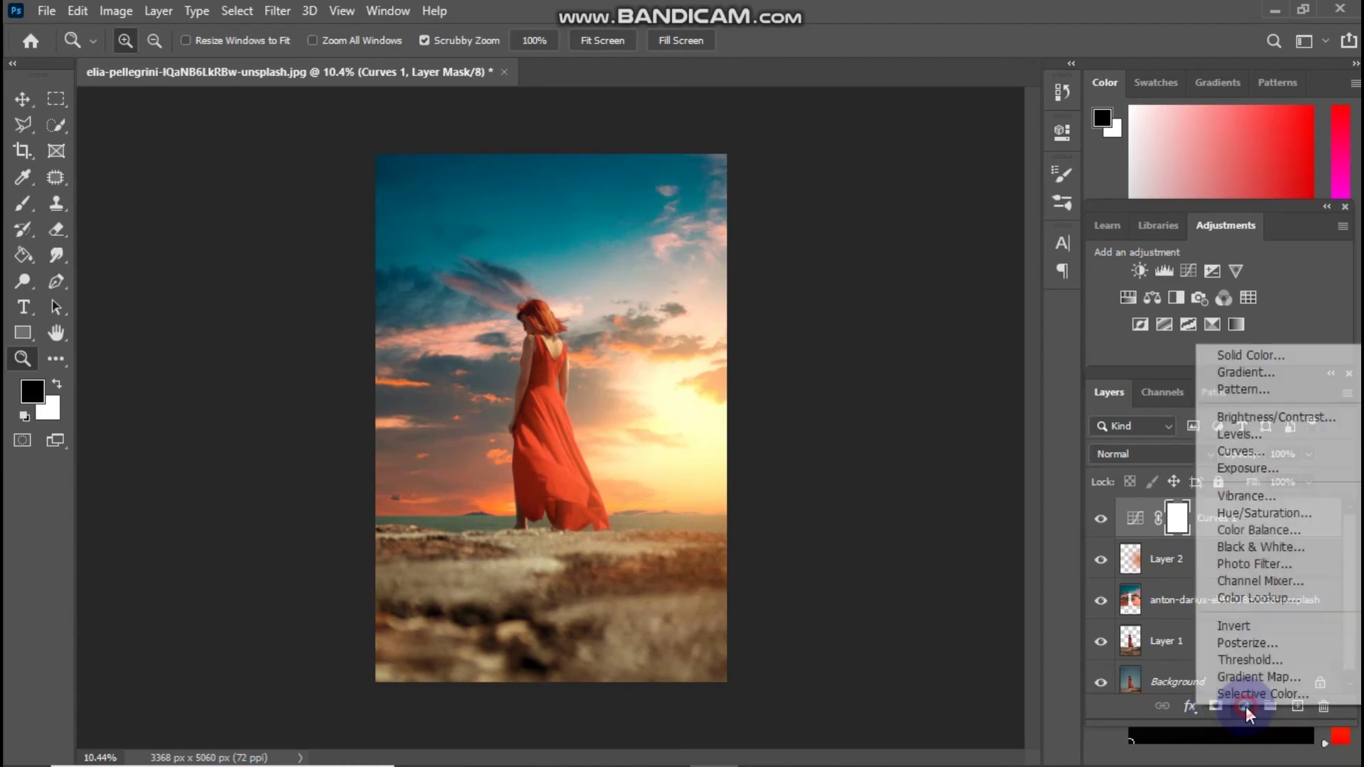
pyautogui.click(1247, 692)
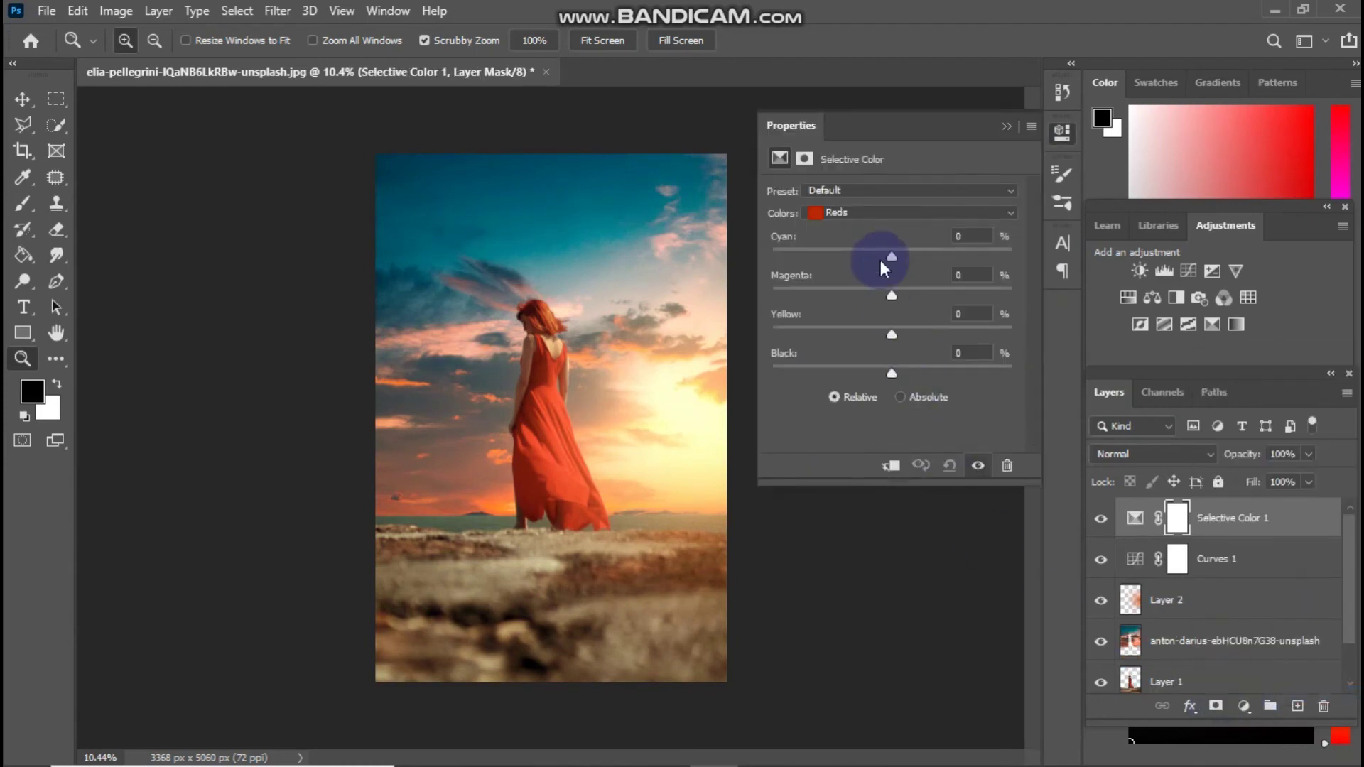
pyautogui.moveTo(892, 333); pyautogui.dragTo(918, 334)
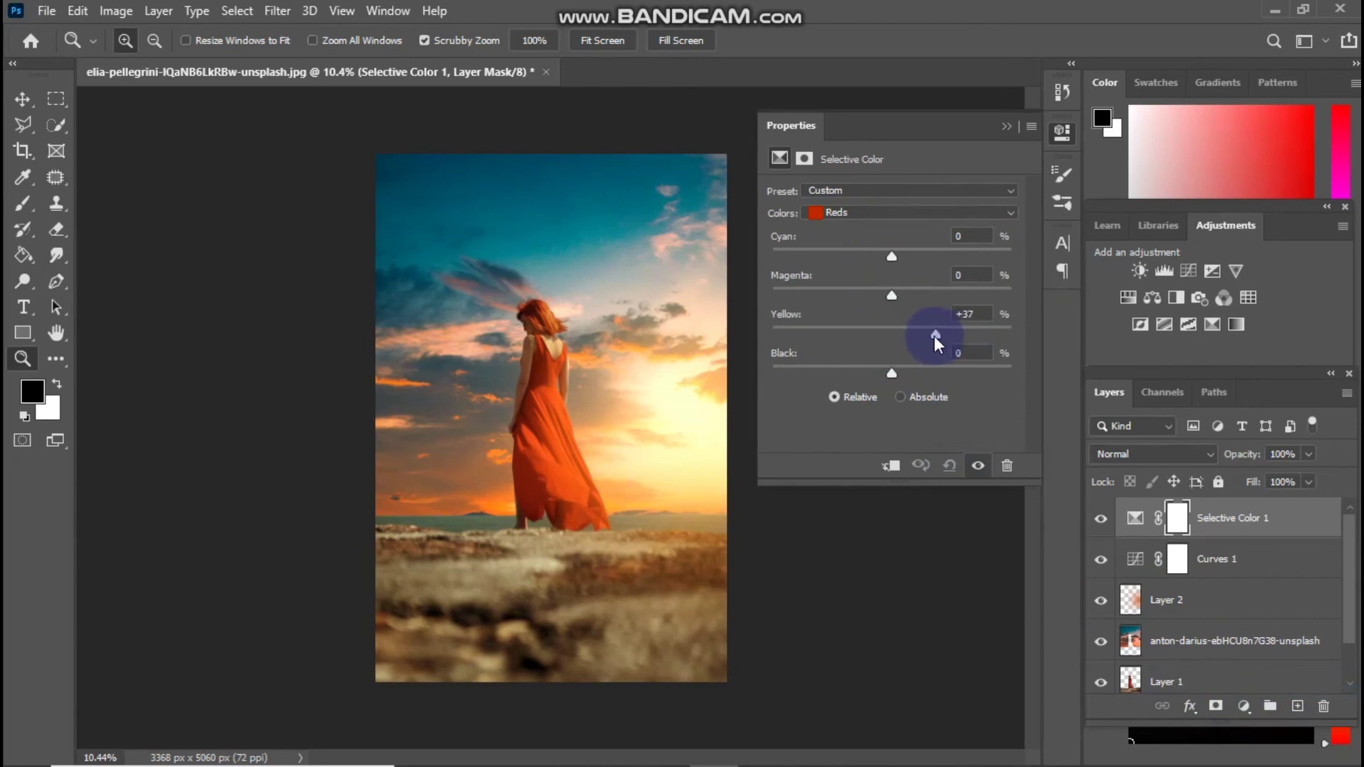
pyautogui.moveTo(936, 335); pyautogui.dragTo(914, 334)
pyautogui.click(1007, 130)
pyautogui.moveTo(523, 307); pyautogui.dragTo(611, 345)
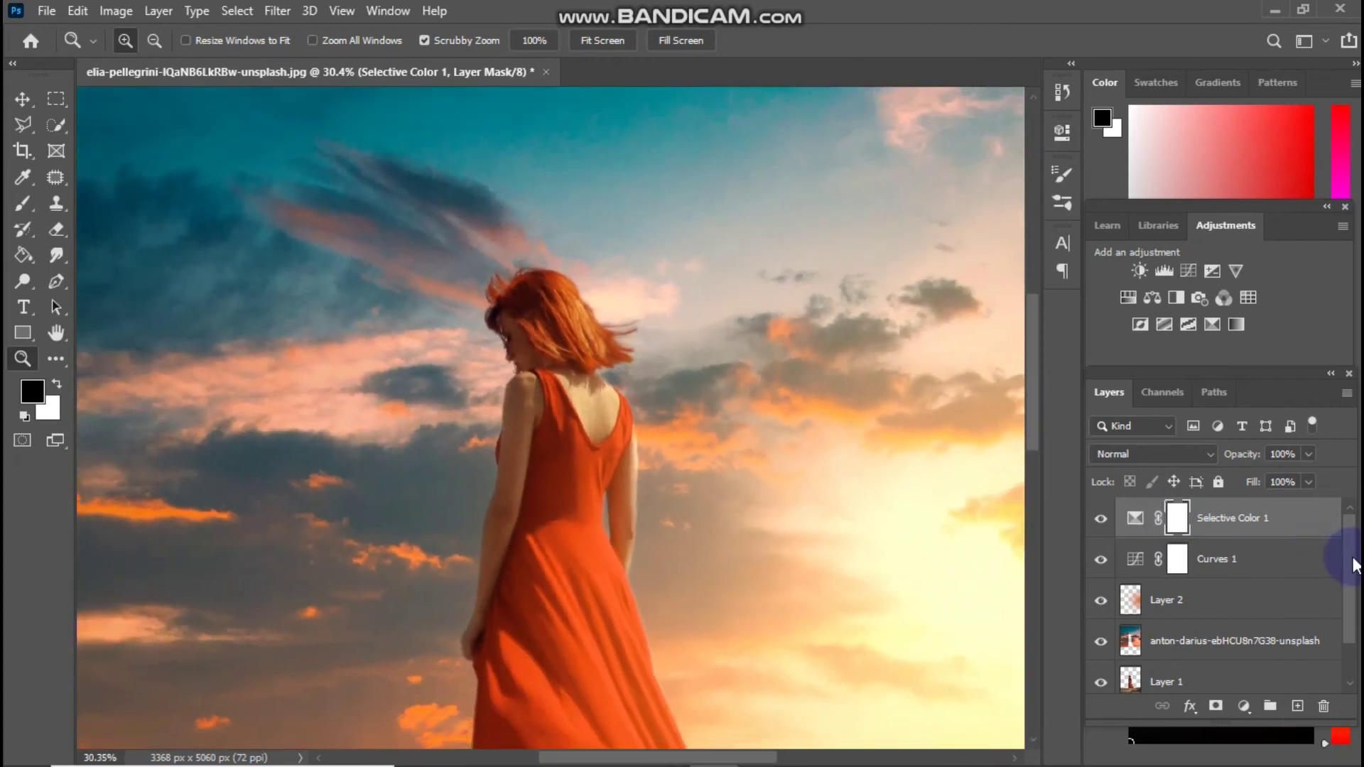
pyautogui.moveTo(1350, 559); pyautogui.dragTo(1349, 626)
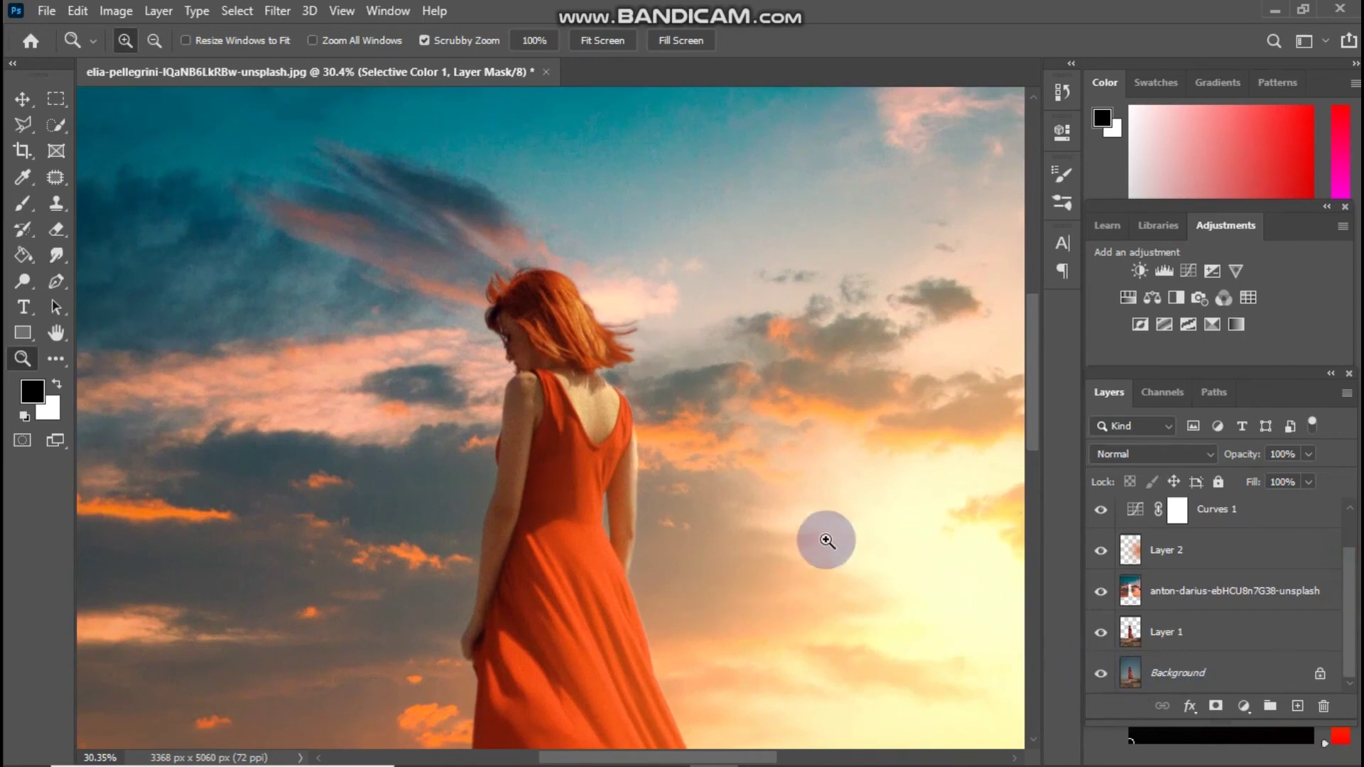
pyautogui.moveTo(707, 494); pyautogui.dragTo(621, 469)
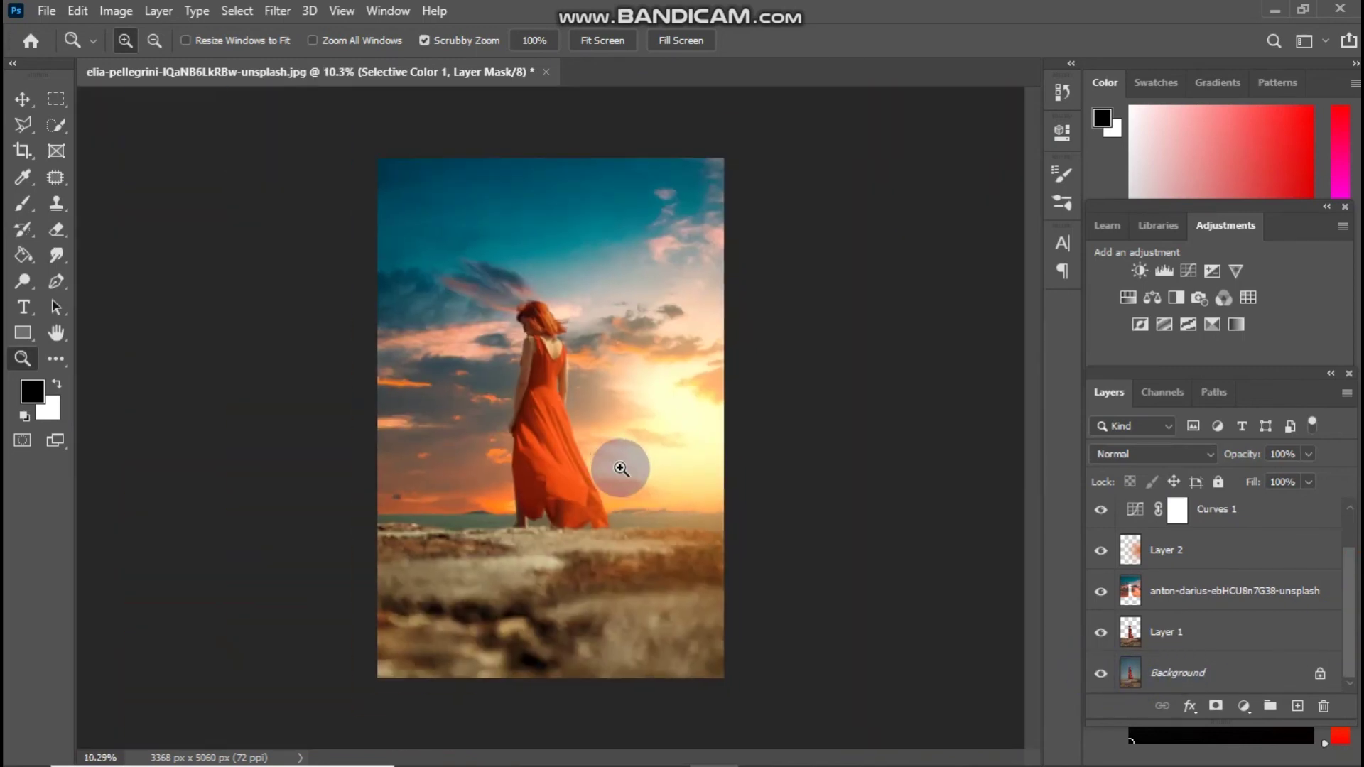
# Group all the layers above the Background, from Layer 1 up to the Selective Color adjustment, into one layer group
pyautogui.click(1101, 673)
pyautogui.click(1102, 674)
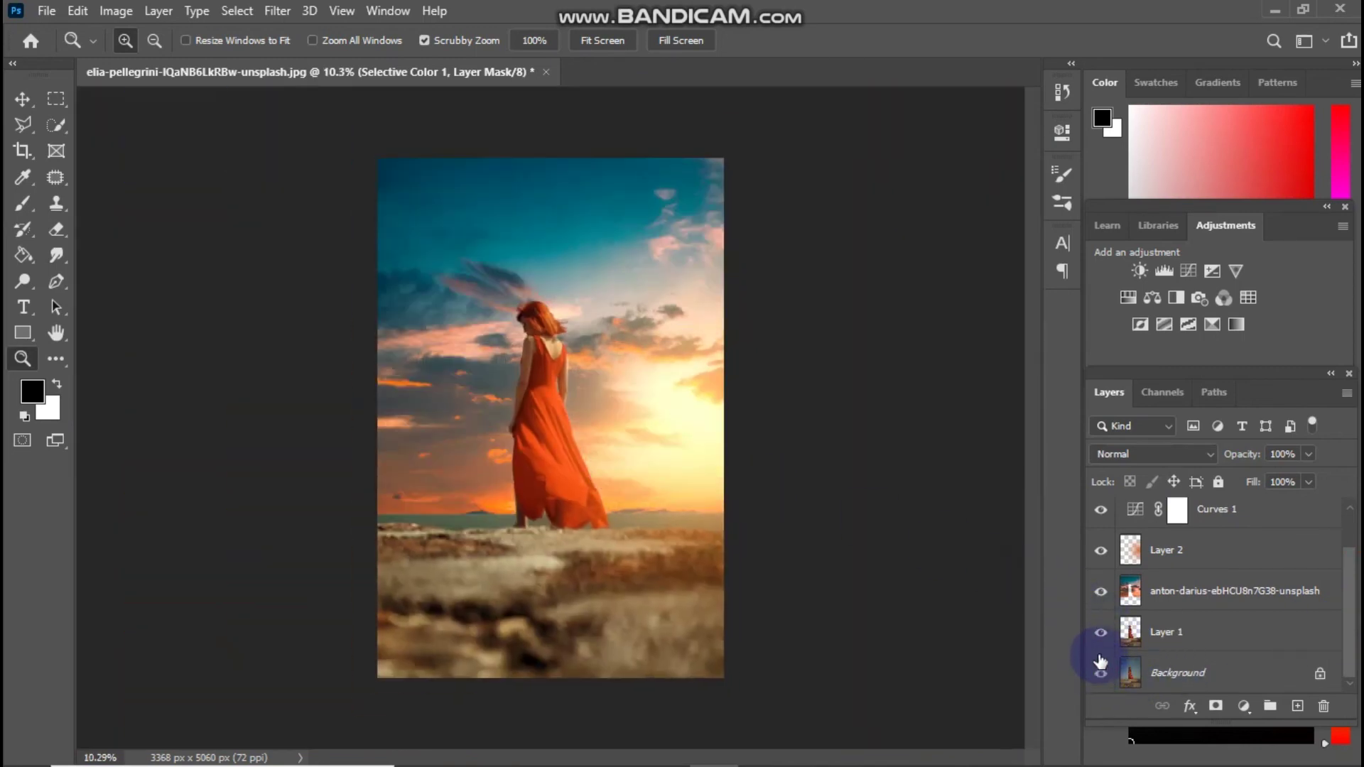
pyautogui.click(1172, 638)
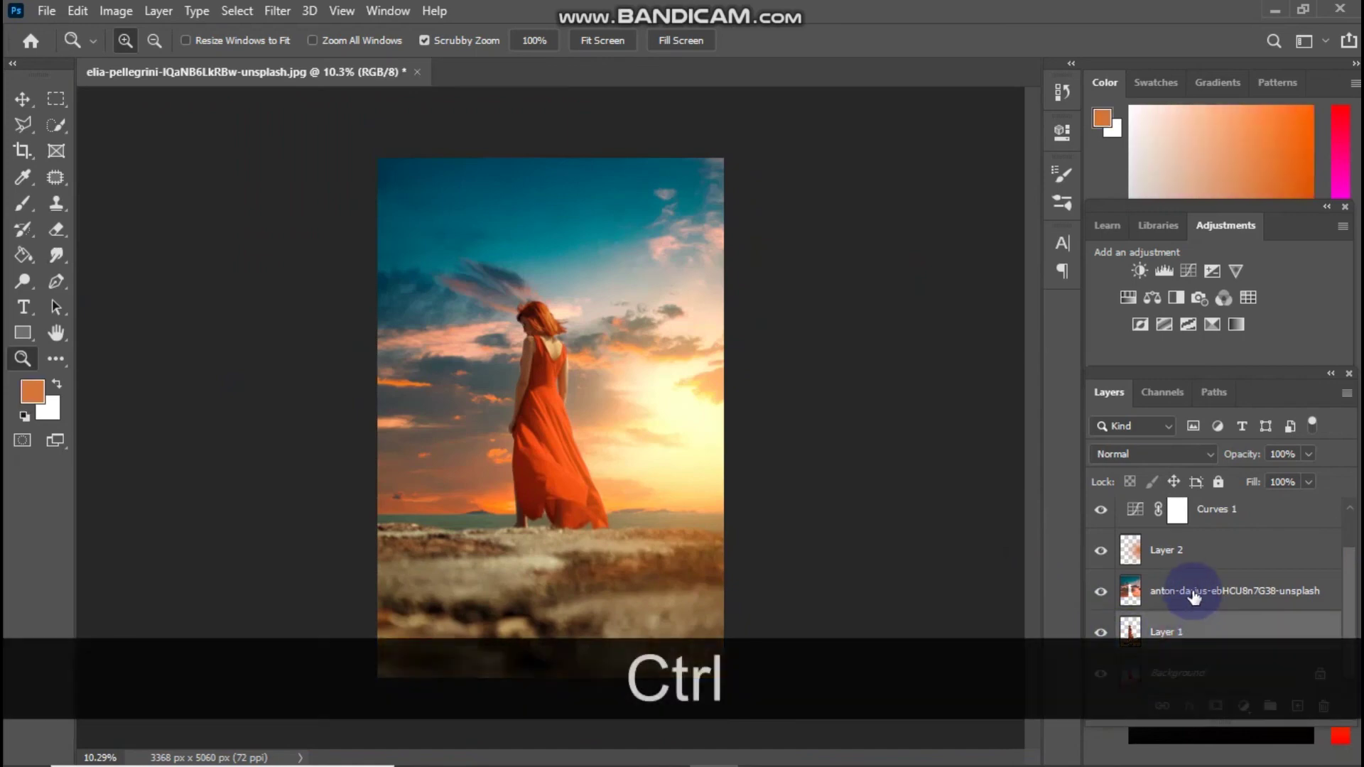
pyautogui.keyDown('ctrl'); pyautogui.click(1196, 593); pyautogui.keyUp('ctrl')
pyautogui.keyDown('ctrl'); pyautogui.click(1195, 553); pyautogui.keyUp('ctrl')
pyautogui.moveTo(1348, 595); pyautogui.dragTo(1348, 564)
pyautogui.keyDown('ctrl'); pyautogui.click(1275, 565); pyautogui.keyUp('ctrl')
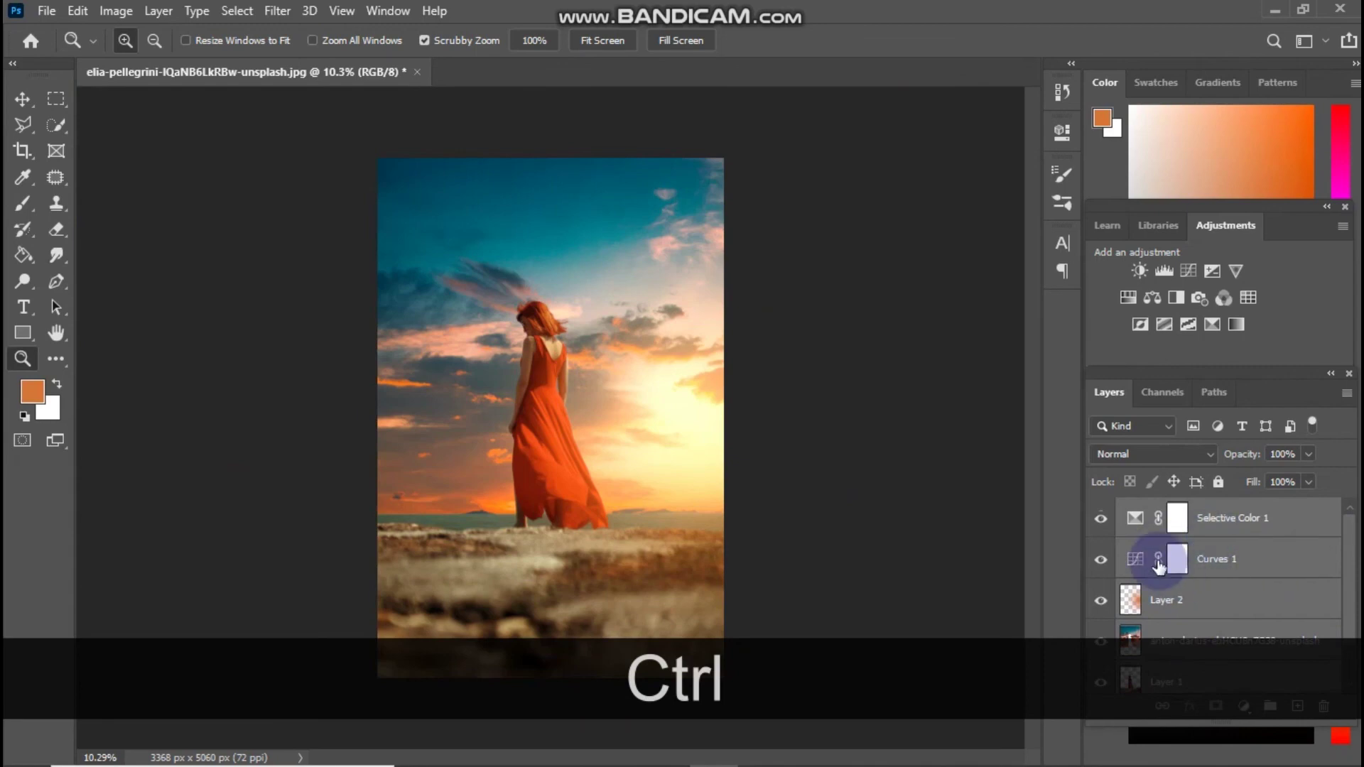
pyautogui.hotkey('ctrl', 'g')
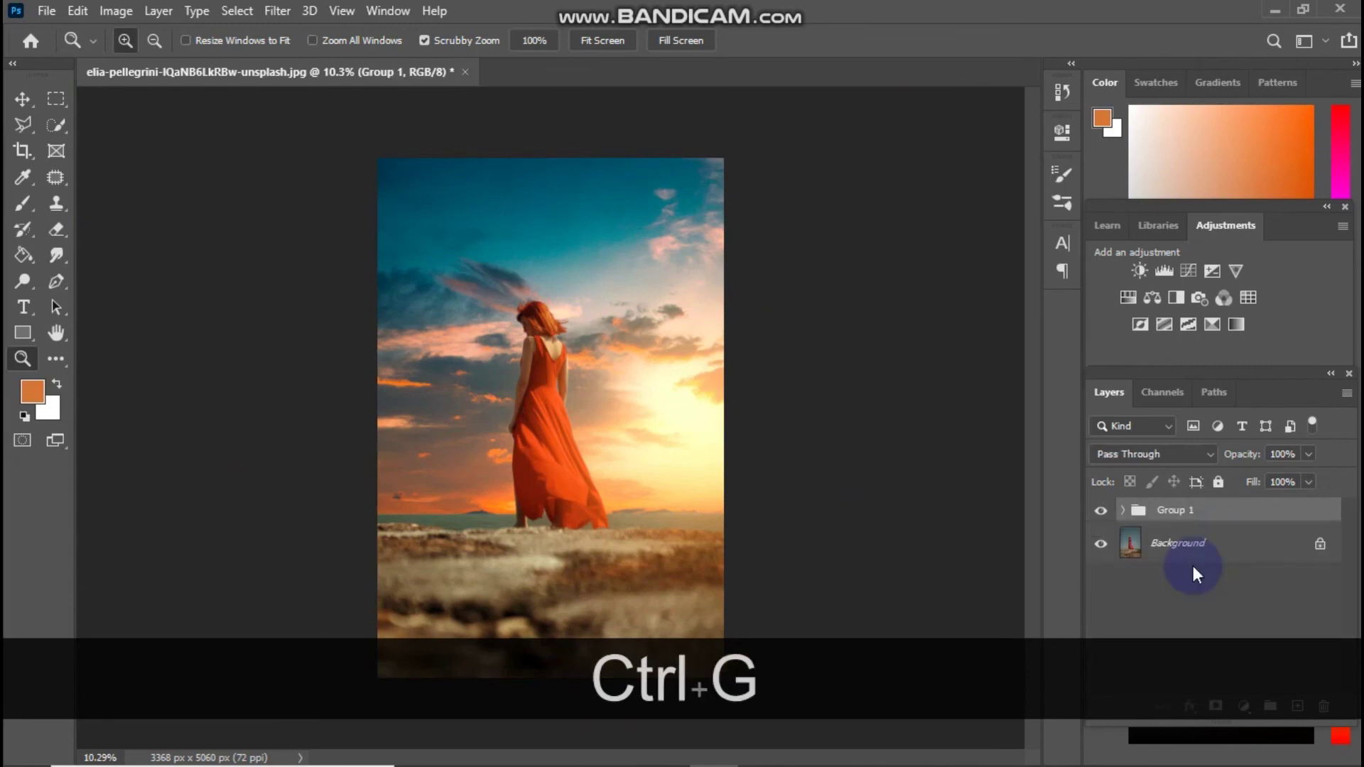
# Hide and show the layer group repeatedly to compare the original photo with the finished composite, leaving the group visible
pyautogui.click(1103, 513)
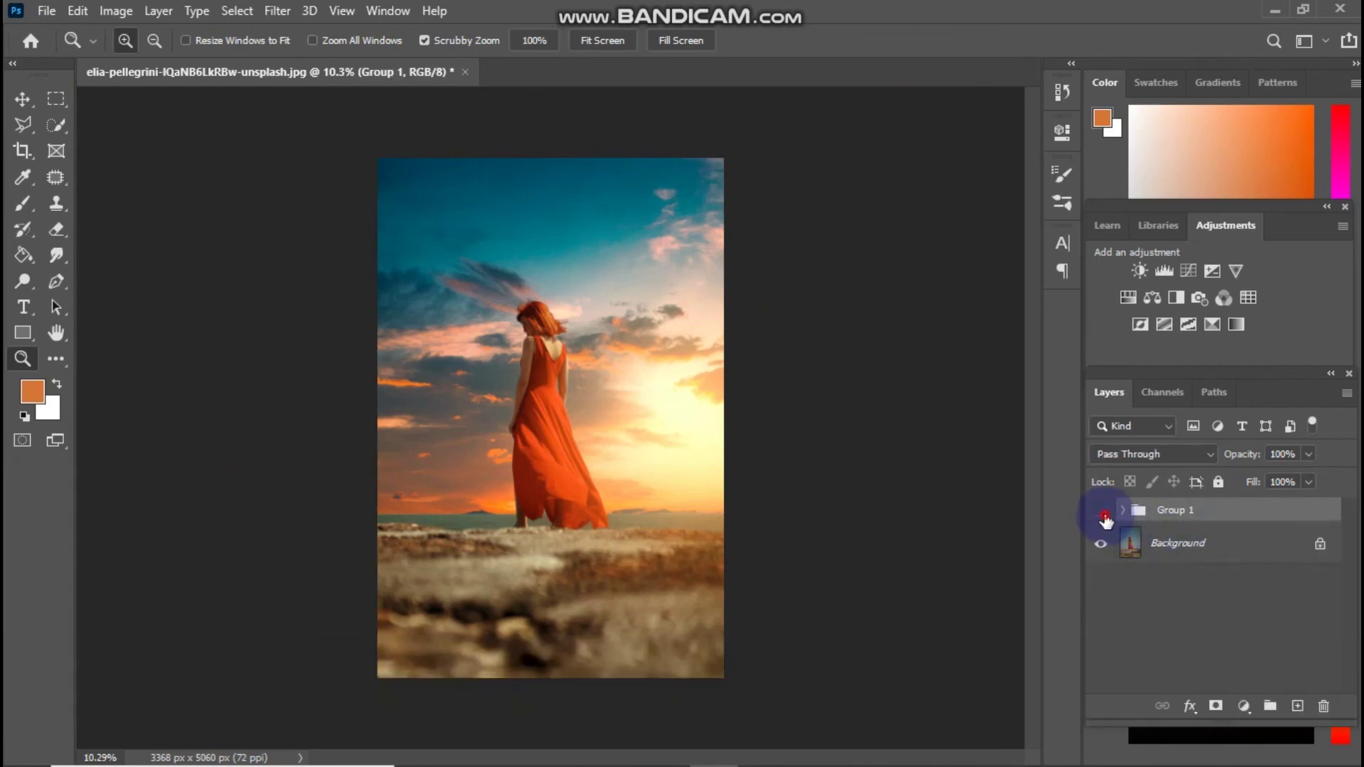
pyautogui.click(1105, 518)
pyautogui.click(1105, 519)
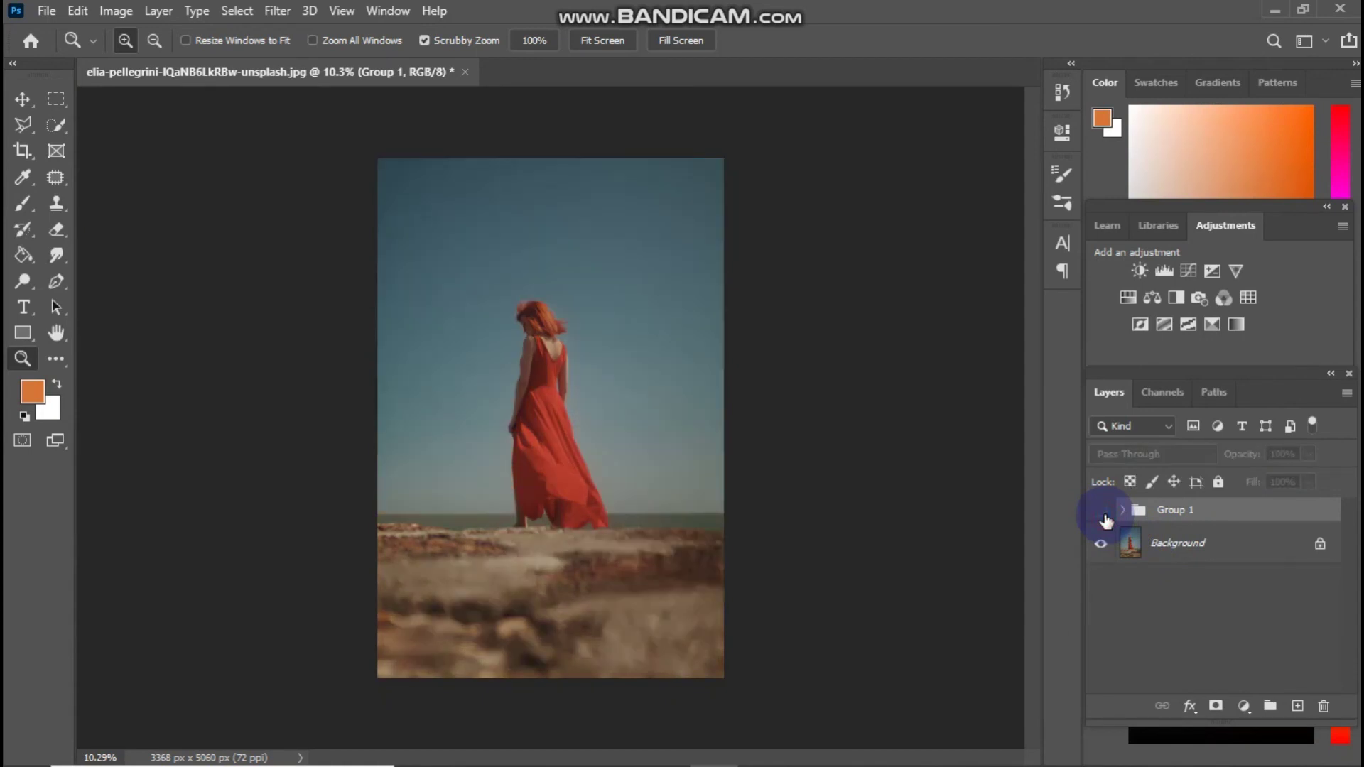
pyautogui.click(1103, 513)
pyautogui.click(1104, 517)
pyautogui.click(1103, 513)
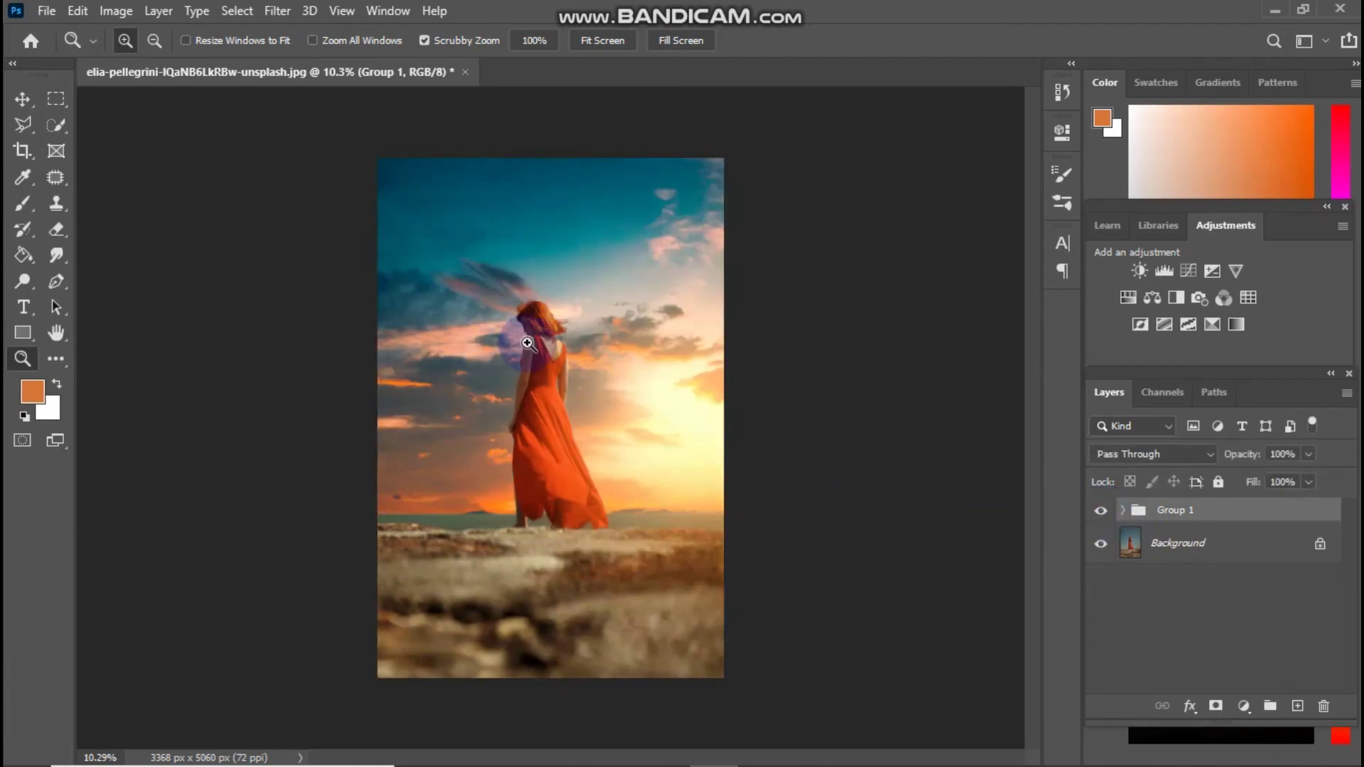